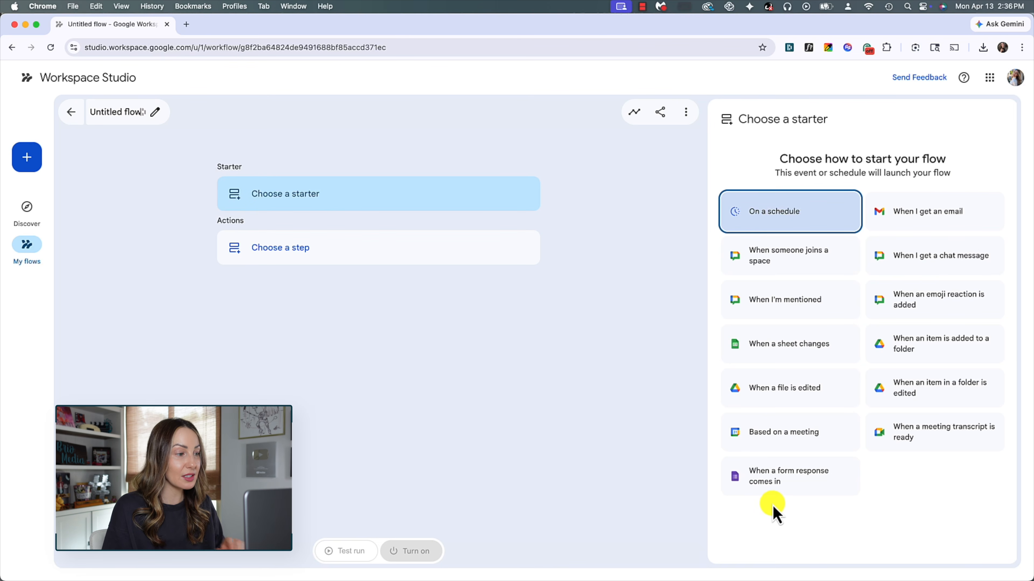
Start the flow on a schedule that repeats every weekday (Monday to Friday) at 7:30am.
left_click(800, 210)
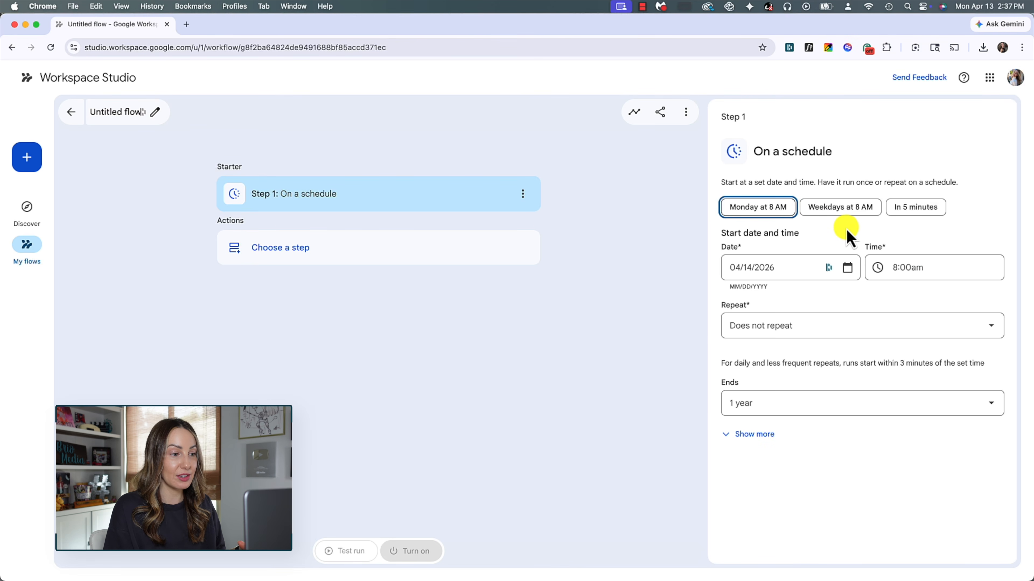
left_click(842, 211)
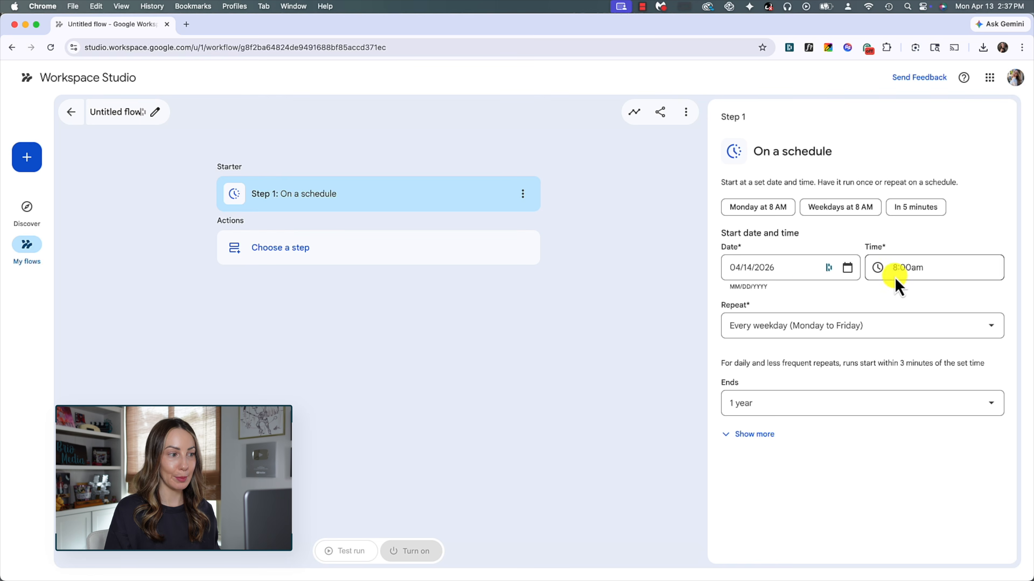
left_click(927, 268)
left_click(923, 314)
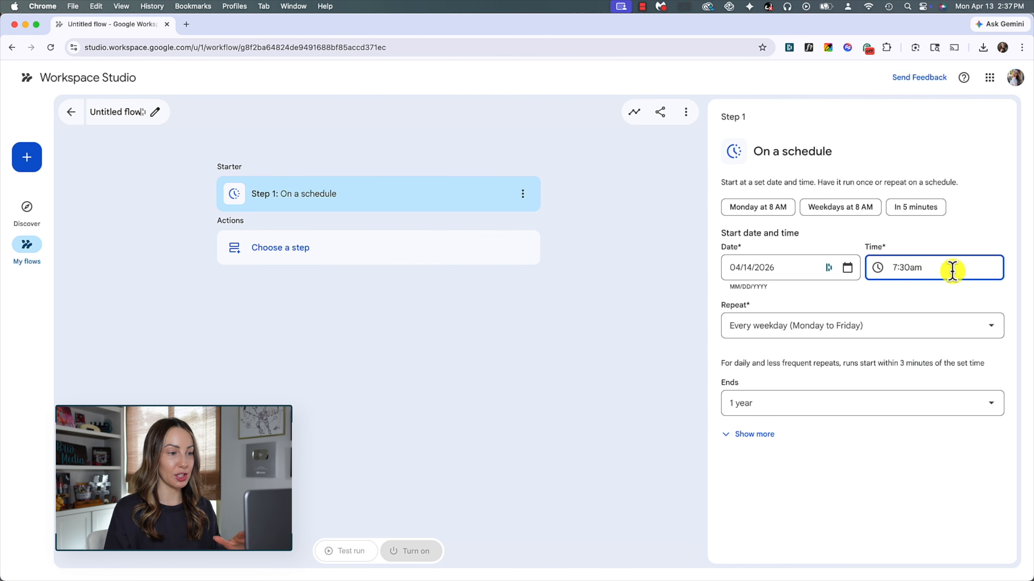
left_click(899, 336)
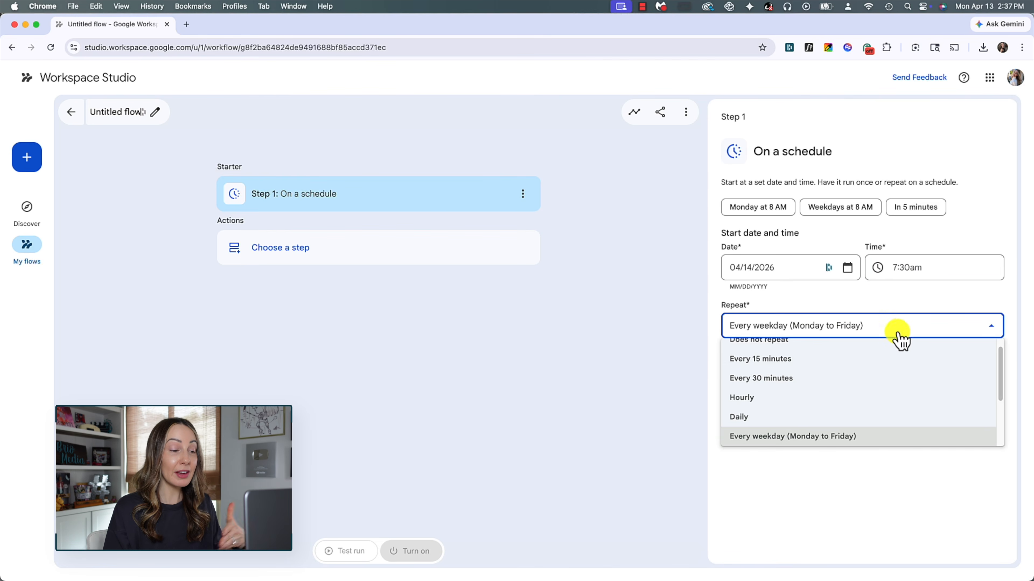
left_click(865, 435)
Set the schedule to never end and its time zone to (GMT-07:00) Phoenix Time.
left_click(815, 415)
left_click(822, 425)
left_click(753, 435)
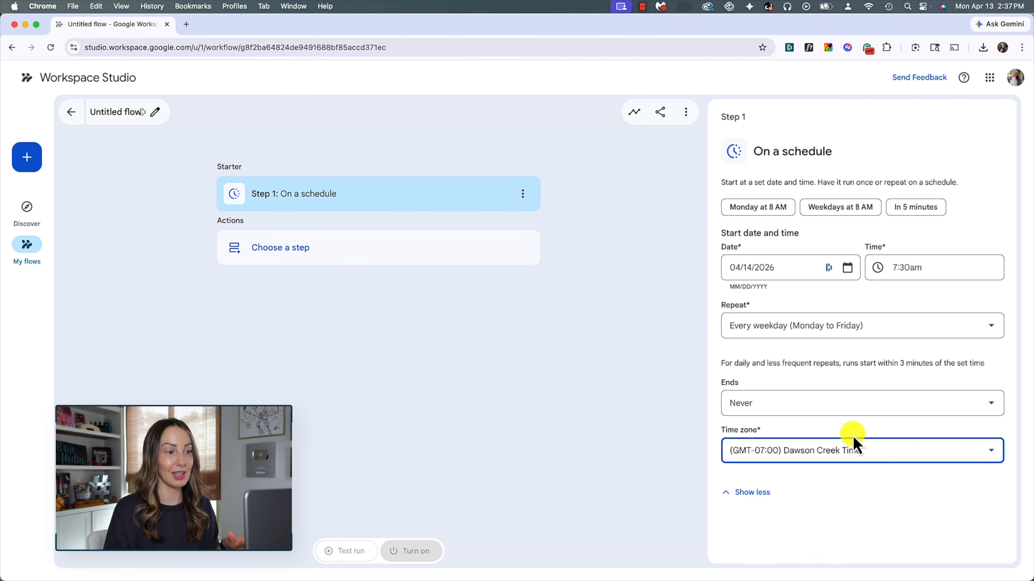
left_click(853, 442)
left_click(810, 389)
left_click(876, 475)
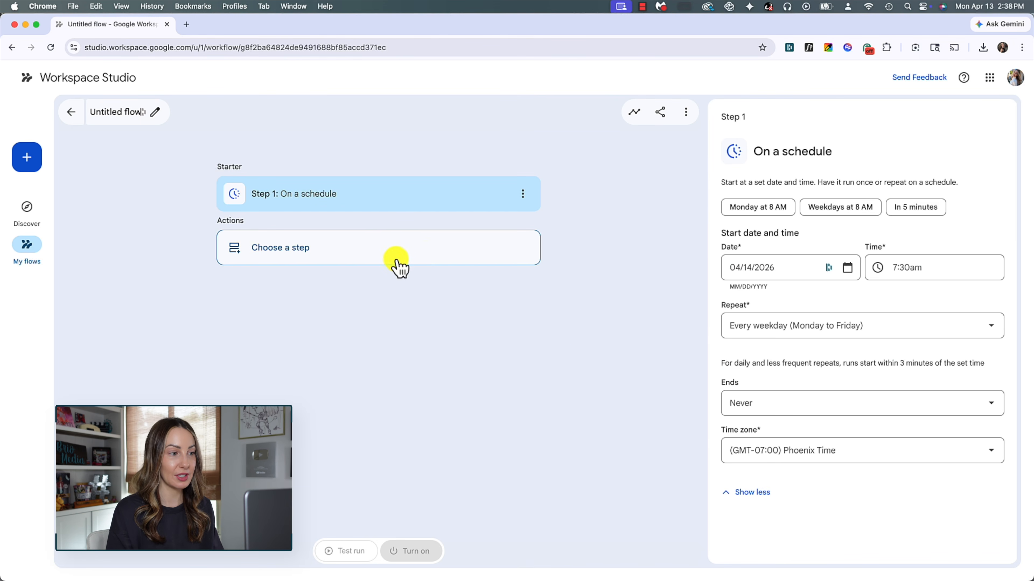
Add a Recap unread emails action with the summary time range set to Yesterday (12 AM to 11:59 PM).
left_click(430, 260)
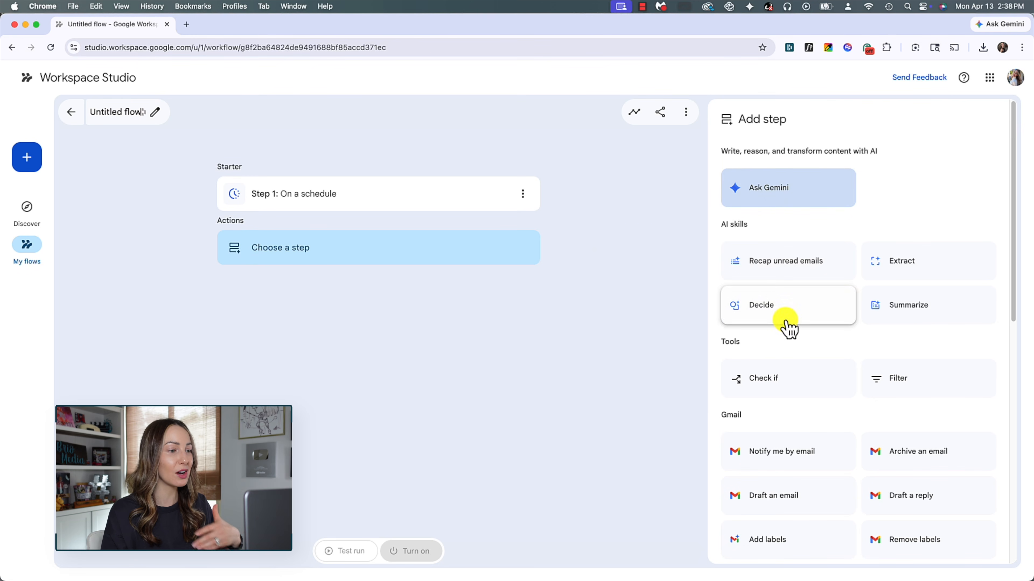
left_click_drag(1010, 259, 1014, 499)
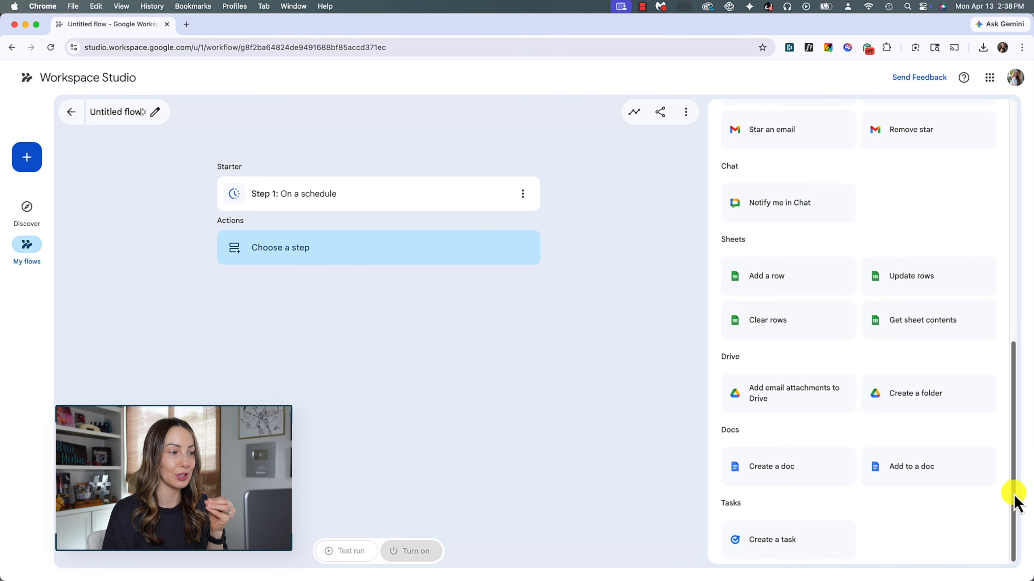
left_click_drag(1009, 469, 1015, 219)
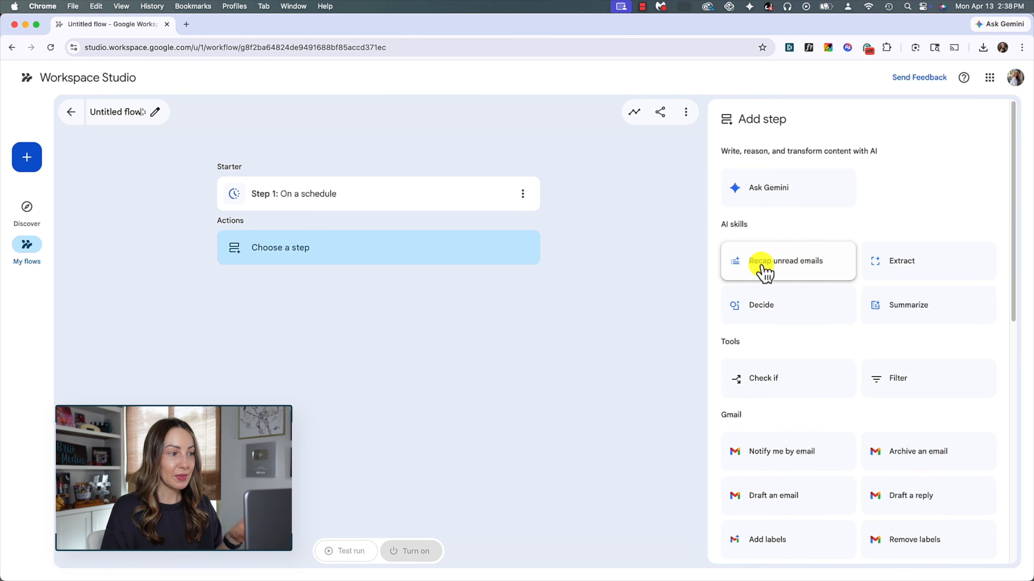
left_click(836, 266)
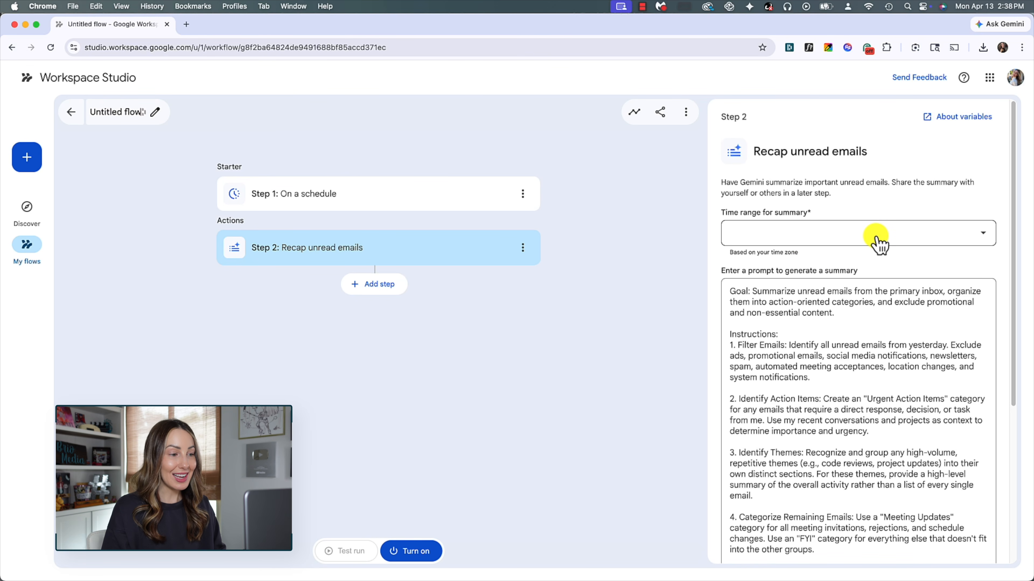
left_click(876, 237)
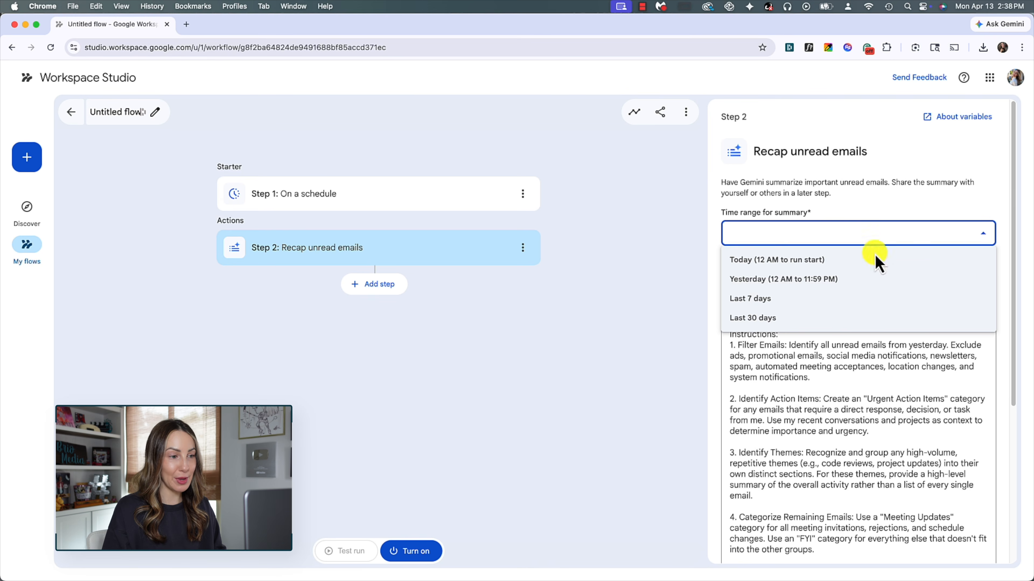
left_click(842, 280)
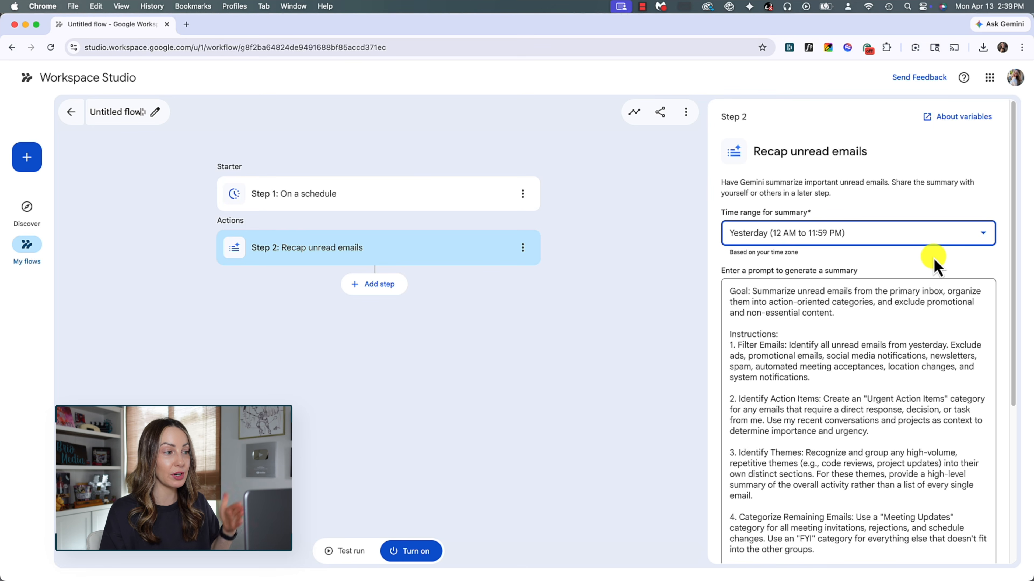
Review the email recap prompt and add a Notify me in Chat action after the recap step.
left_click_drag(1016, 252, 1015, 340)
scroll(919, 353, "down", 3)
scroll(921, 356, "down", 2)
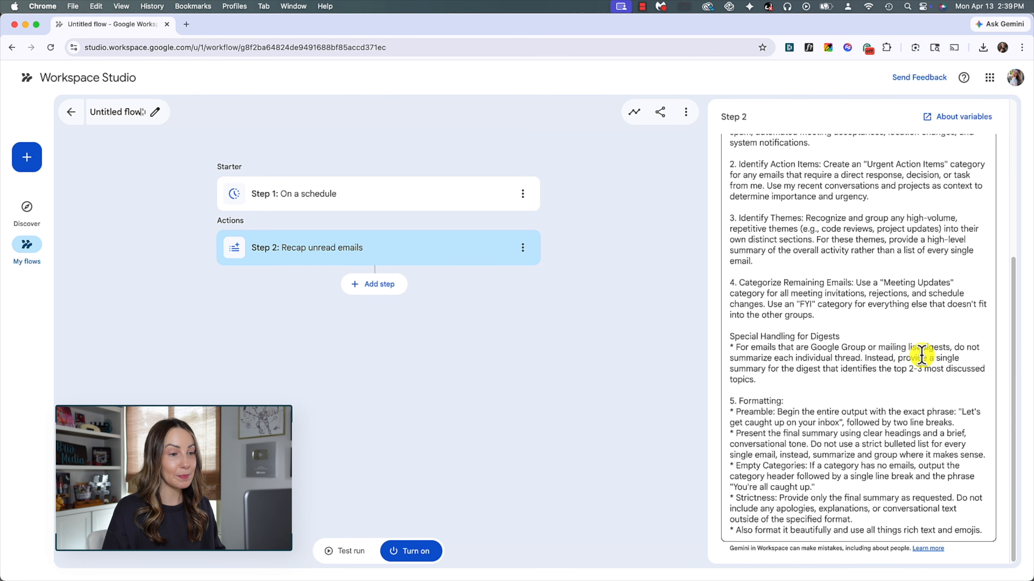
left_click(381, 287)
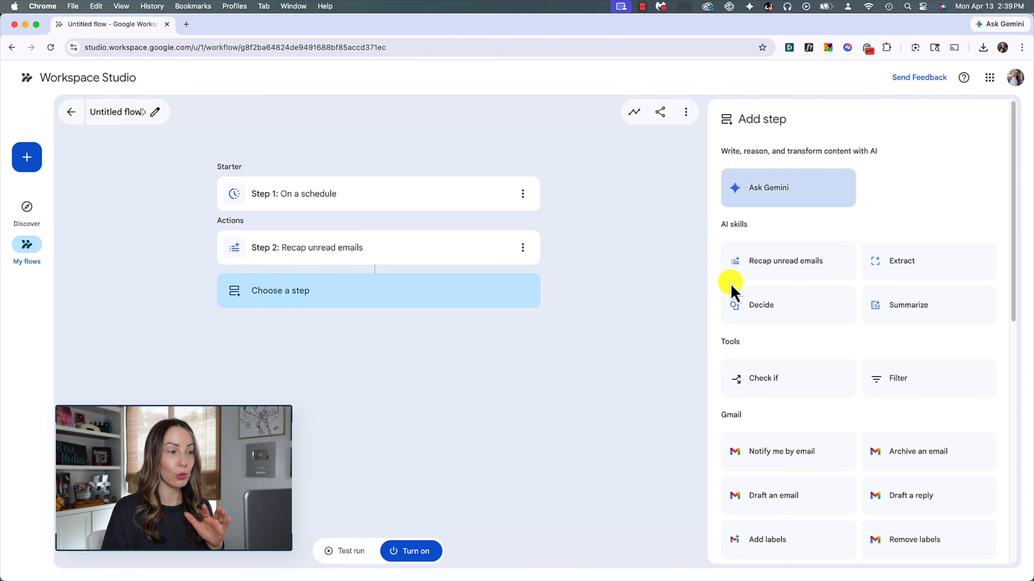
scroll(1016, 202, "down", 2)
left_click_drag(1017, 203, 1017, 303)
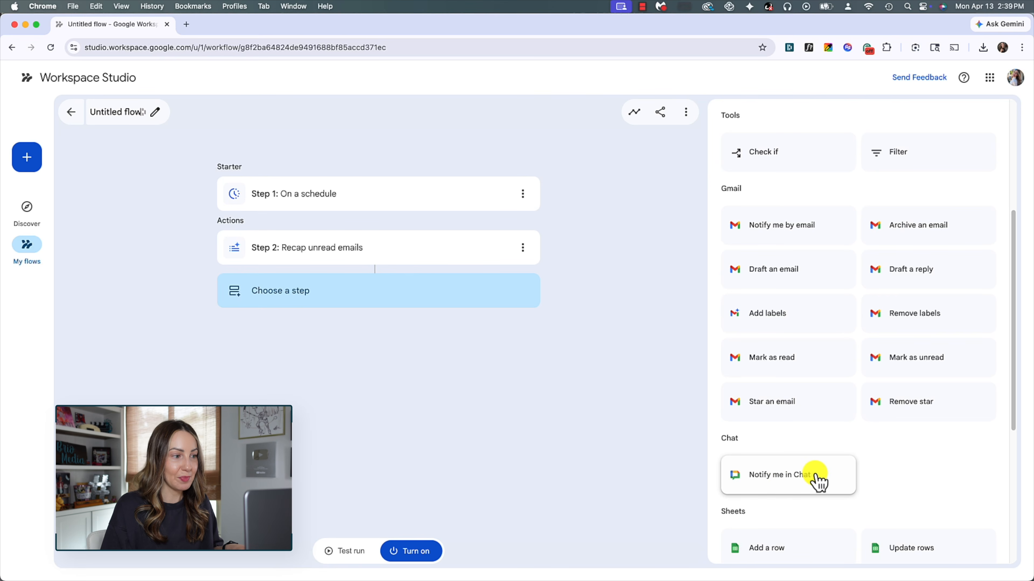
left_click(819, 482)
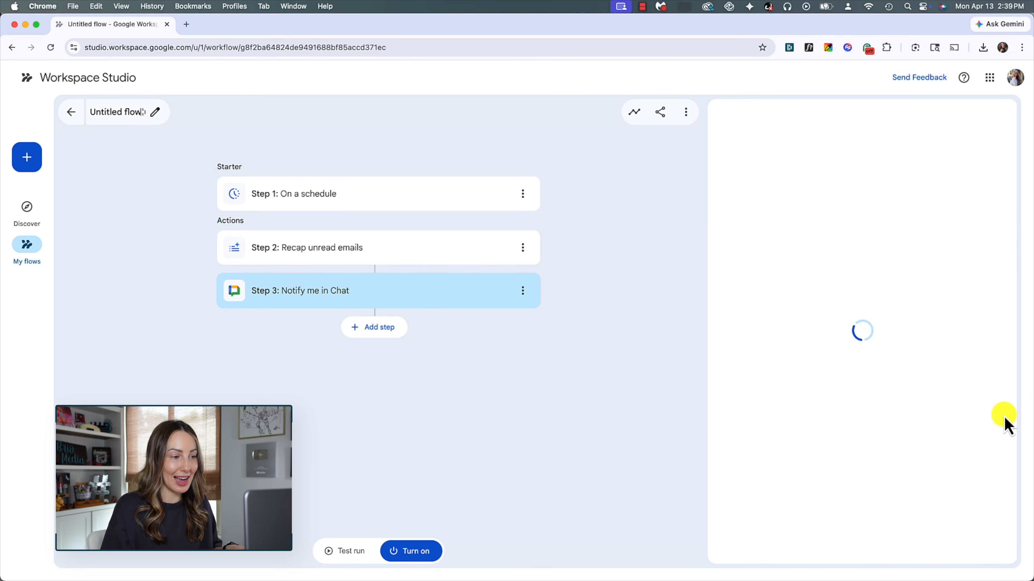
Write the chat message "Your morning recap" followed by the Summary of unread email variable from Step 2.
left_click(734, 200)
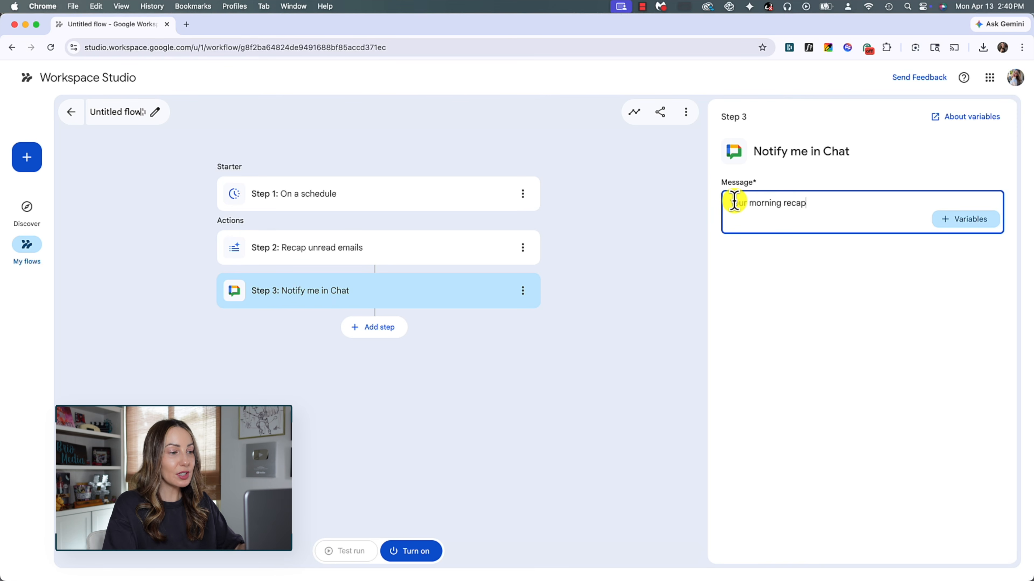
left_click(973, 220)
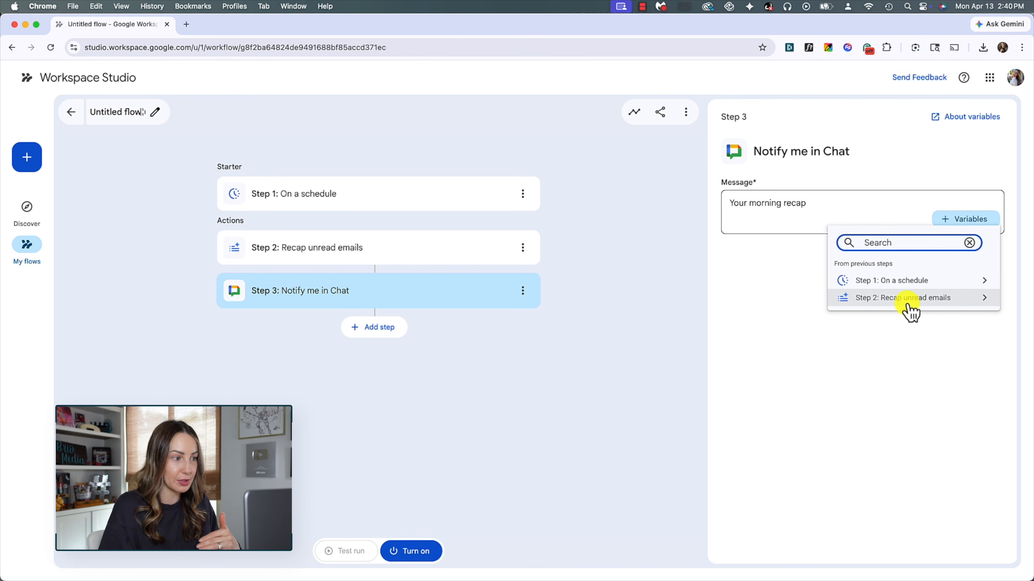
left_click(983, 298)
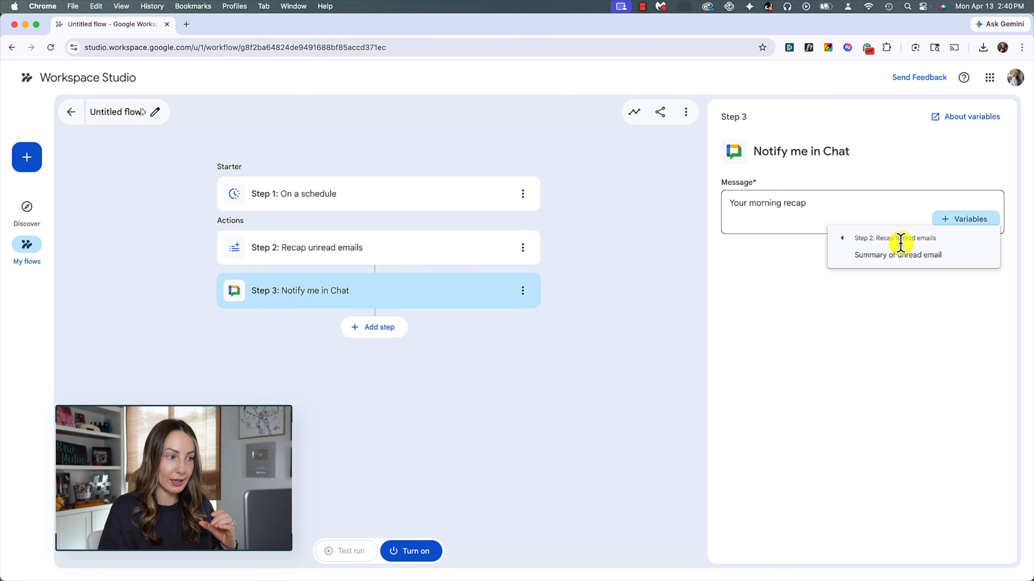
left_click(898, 261)
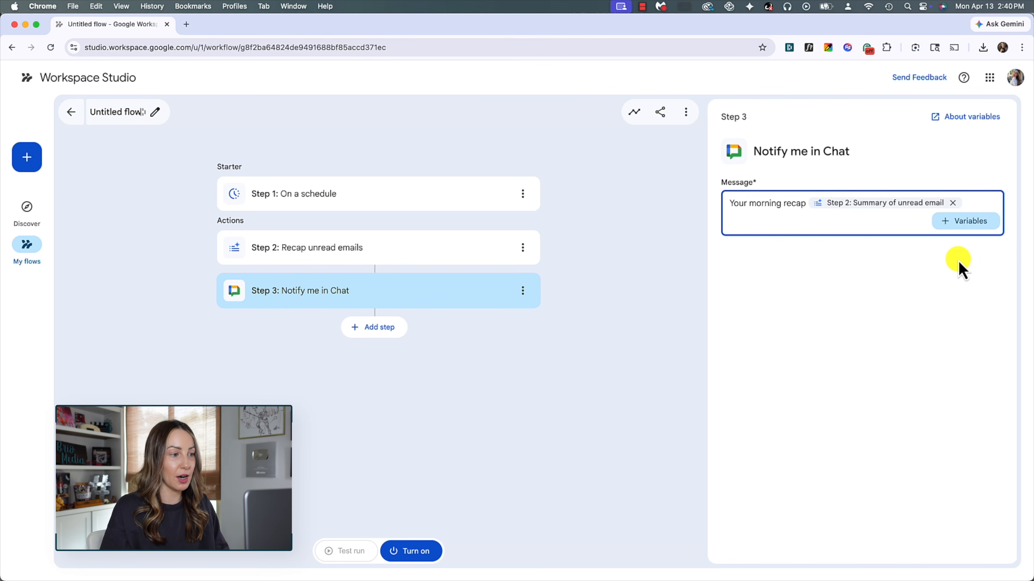
mouse_move(885, 204)
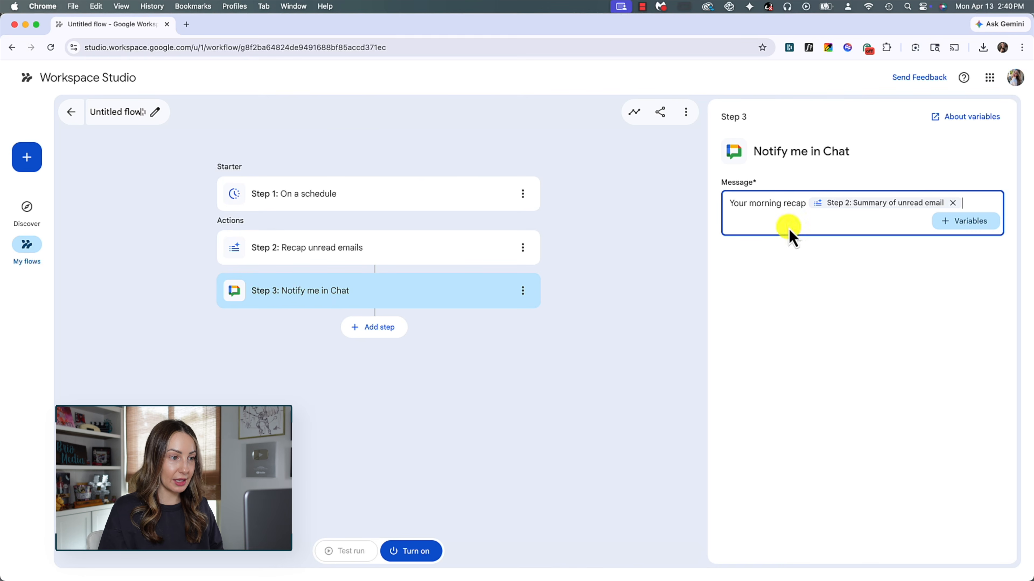
Rename the flow as "Important Unread Emails Recap".
left_click(117, 112)
type("Important Unread Emails Recap")
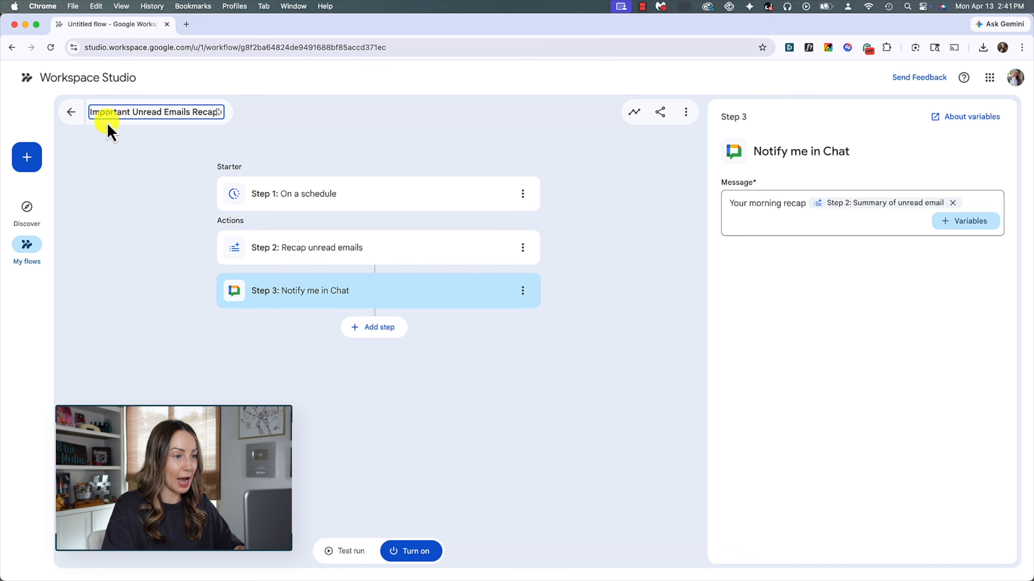
key("Return")
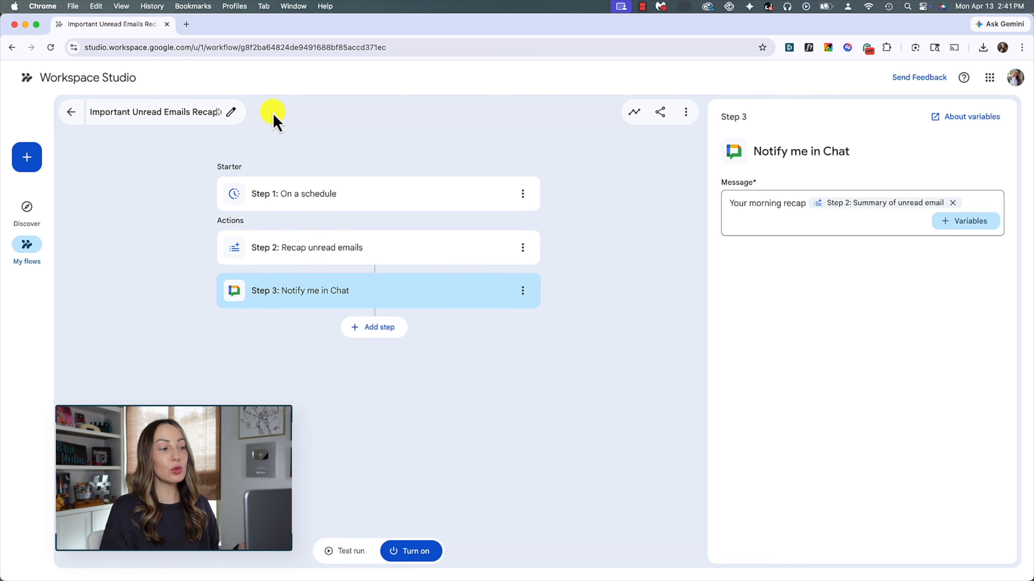
Check the options for the Recap unread emails step and look over the settings of both actions.
left_click(523, 247)
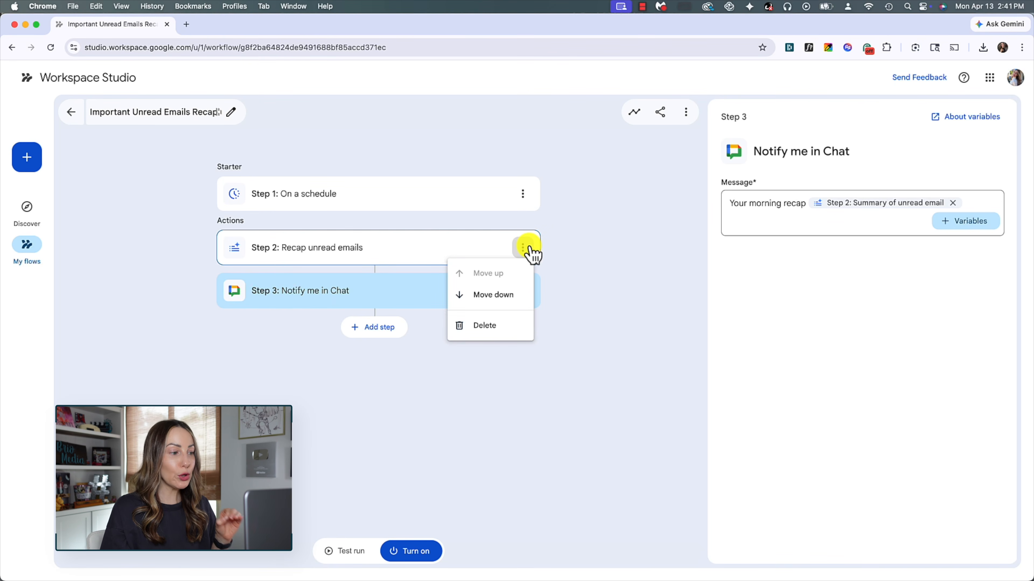
left_click(577, 246)
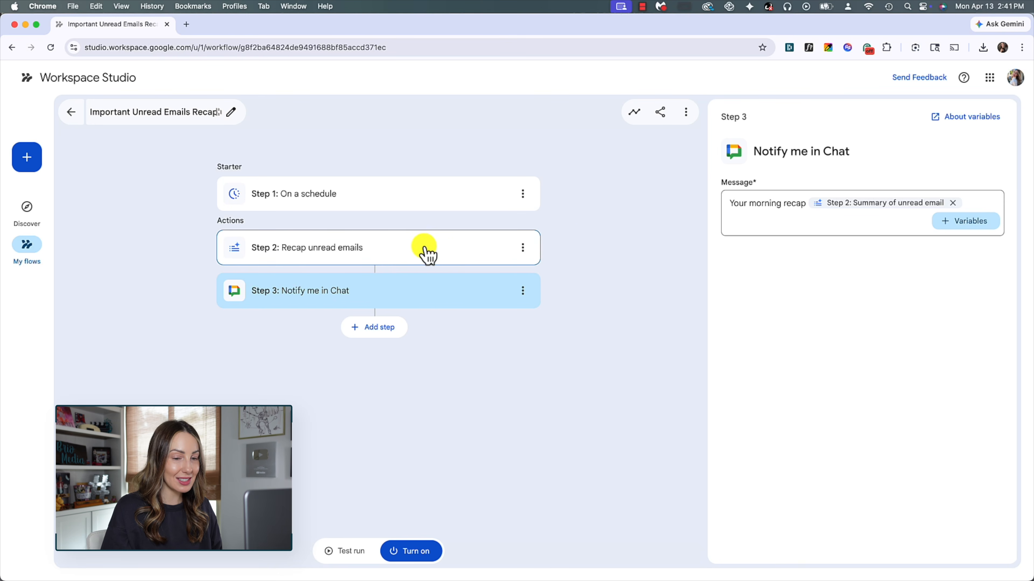
left_click(426, 255)
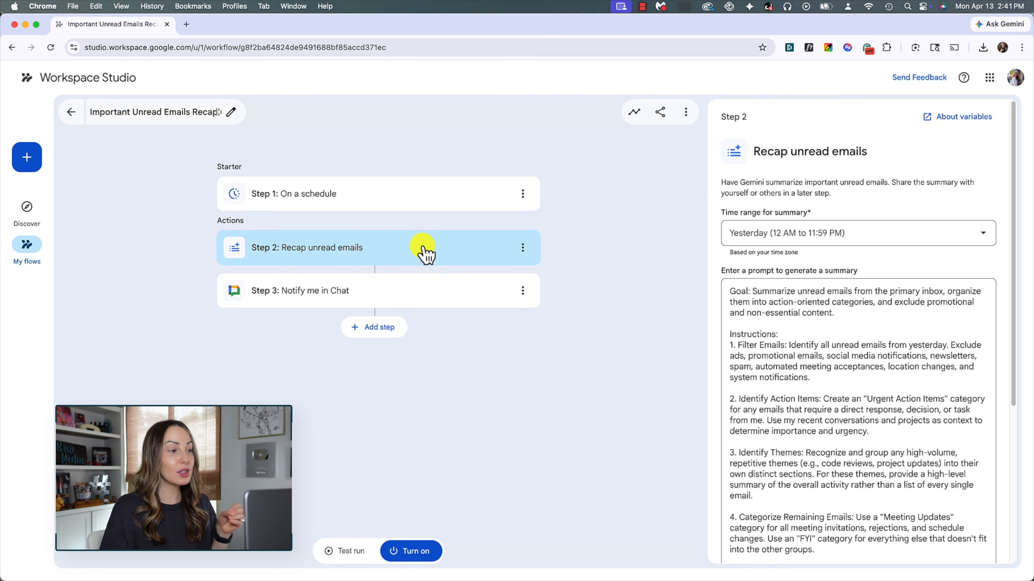
left_click(475, 292)
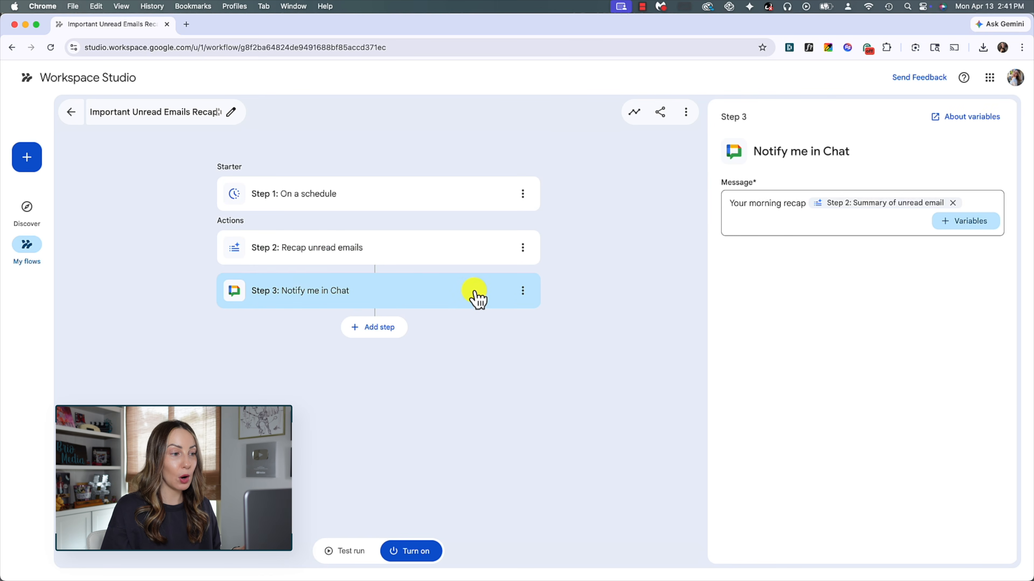
Try moving the Notify me in Chat step above Recap unread emails, and restore the original order.
left_click(522, 291)
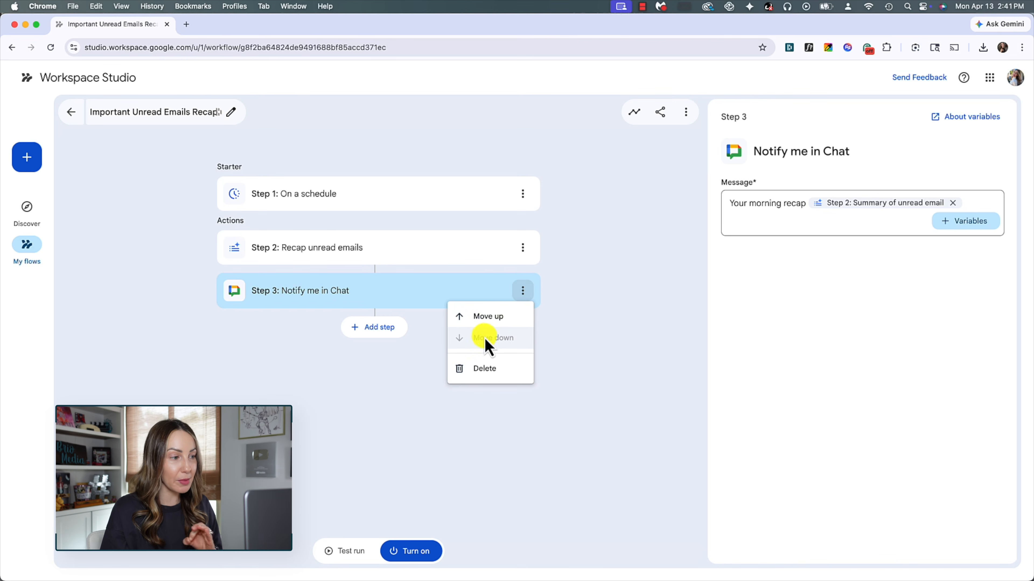
left_click(490, 318)
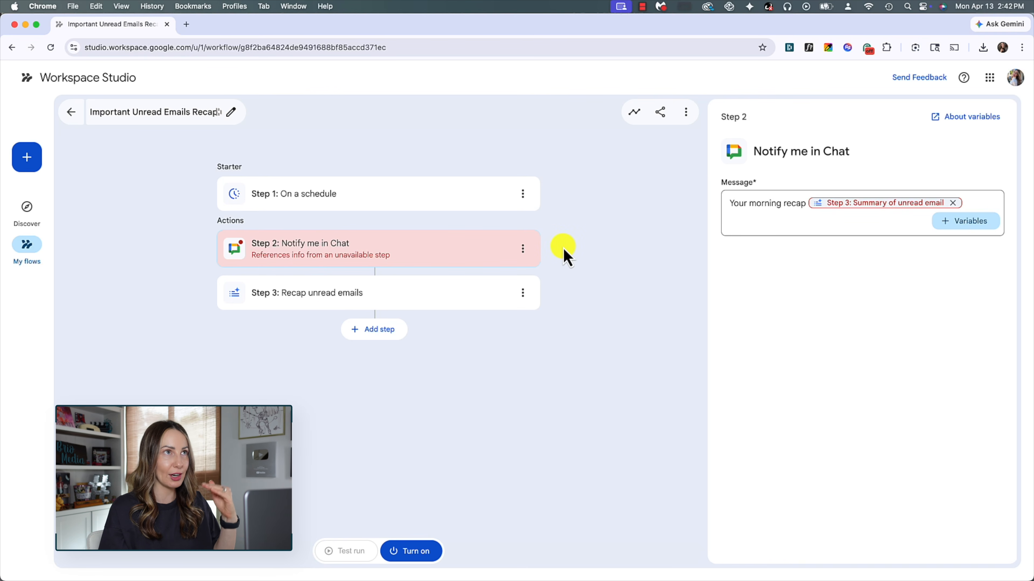
left_click(527, 248)
left_click(491, 295)
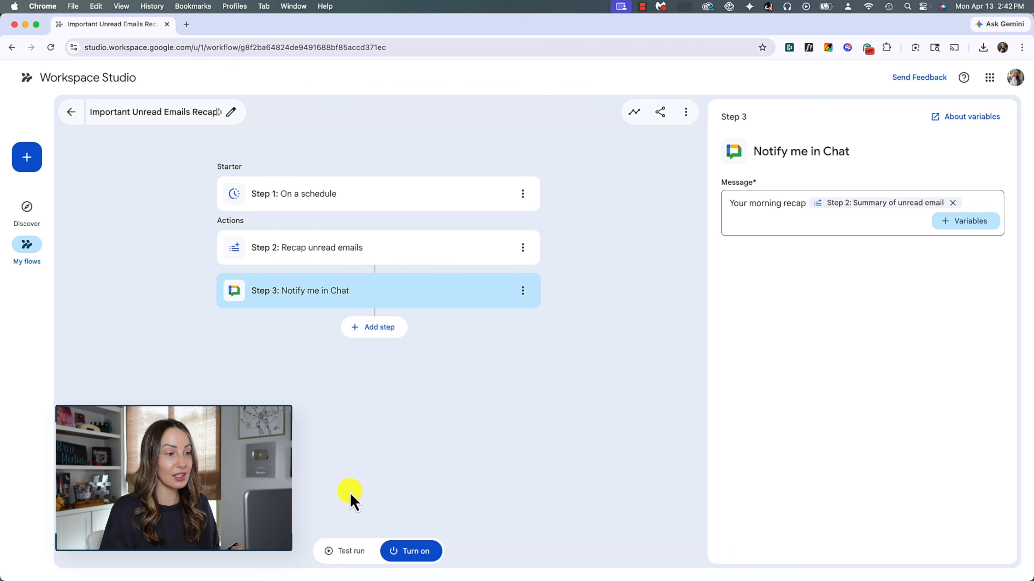
Test run the flow and open the recap message it sends to Chat in Gmail.
left_click(351, 553)
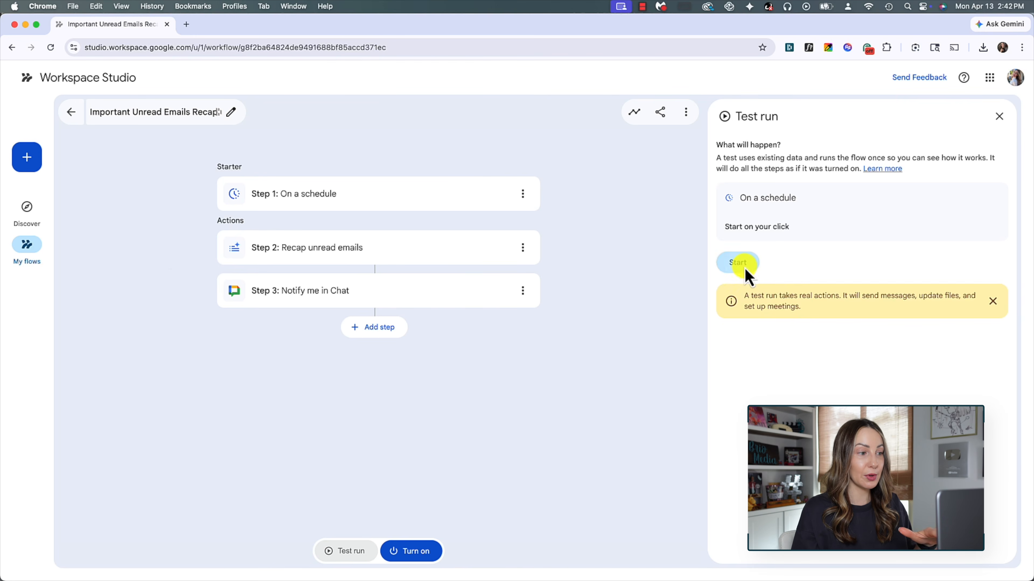
left_click(747, 270)
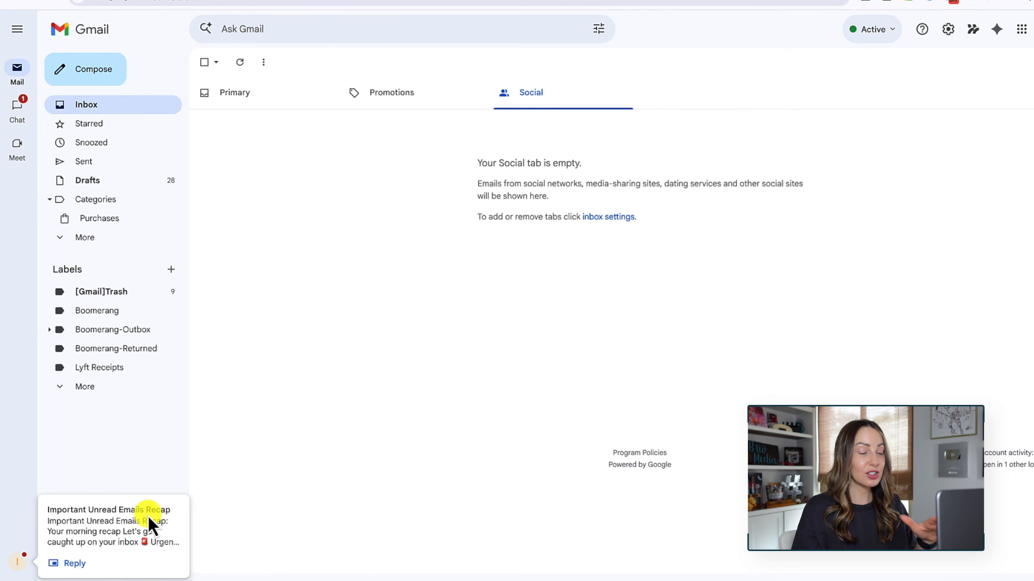
left_click(110, 524)
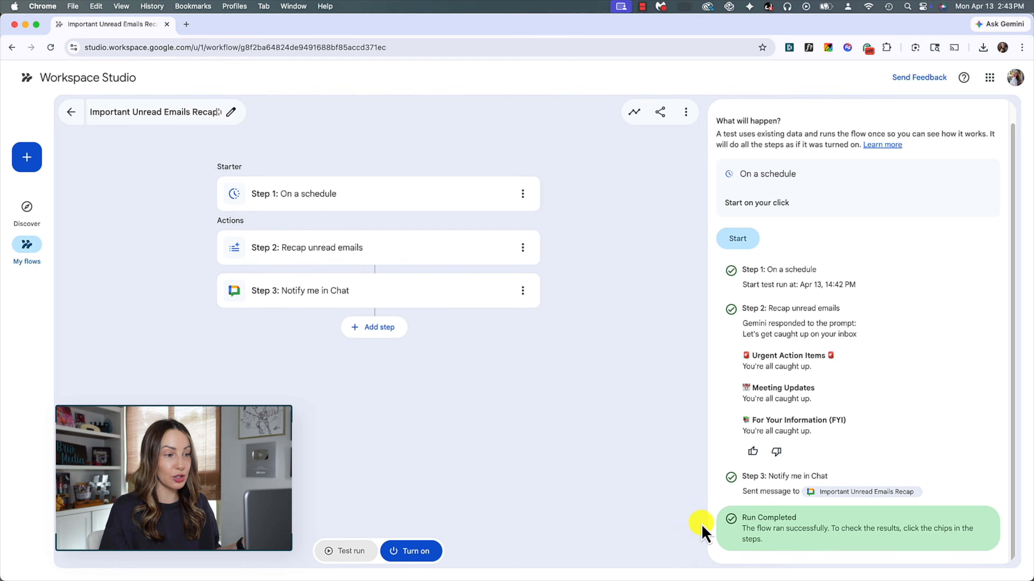
Turn on the Important Unread Emails Recap flow and return to the list of flows.
left_click(427, 550)
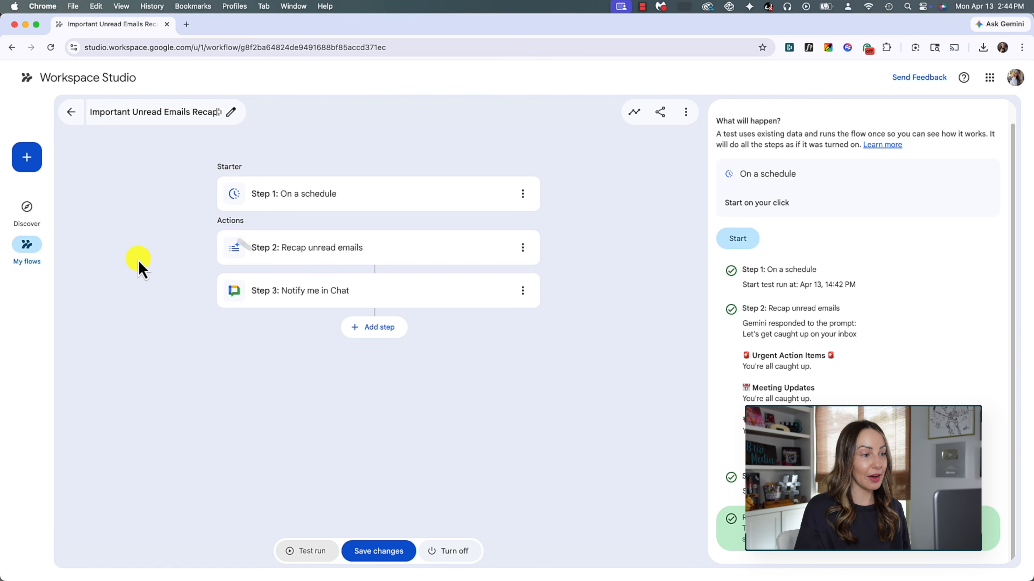
left_click(71, 112)
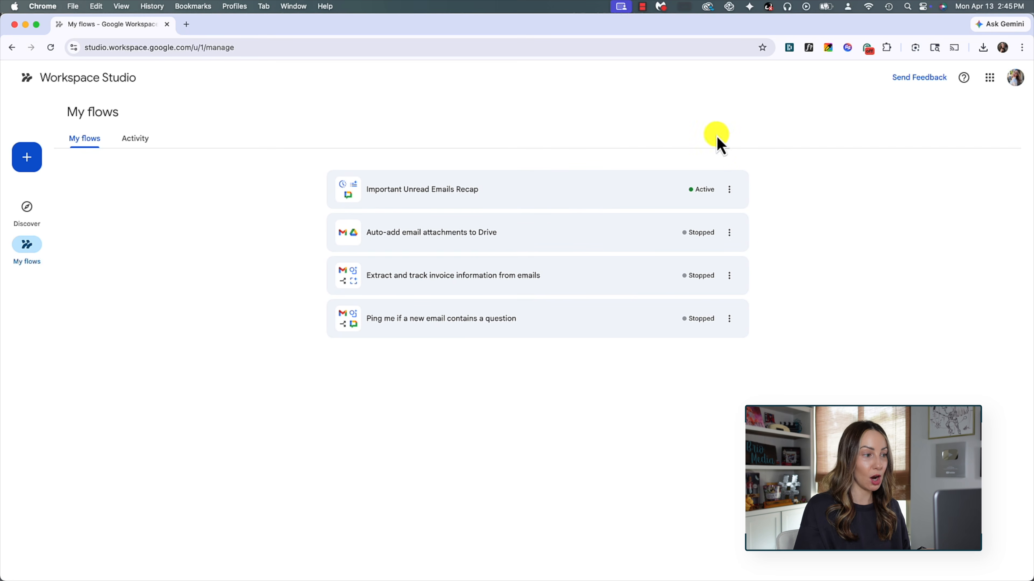
Check the management options for the Important Unread Emails Recap flow and open it for editing.
left_click(730, 190)
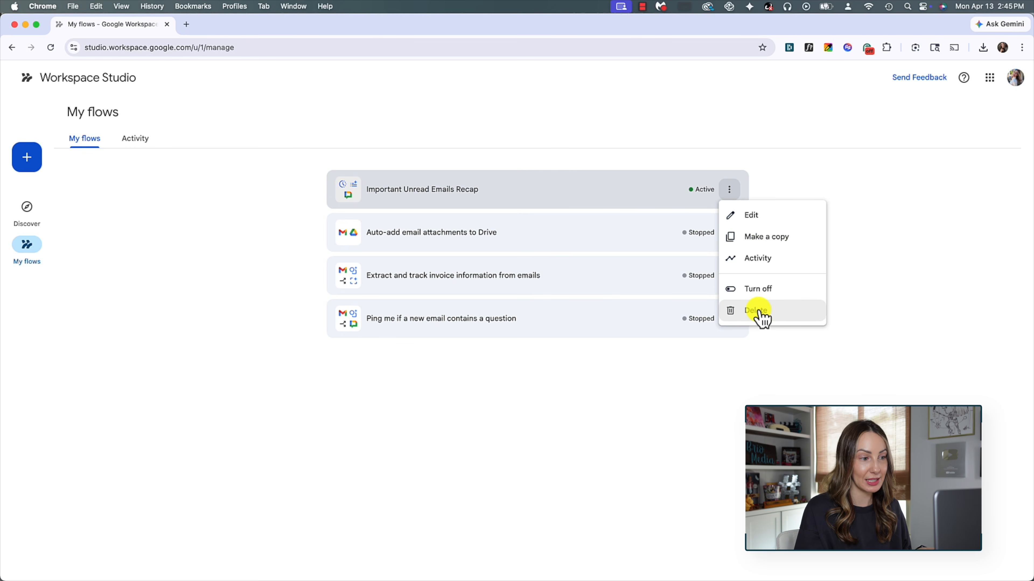
left_click(833, 181)
left_click(611, 203)
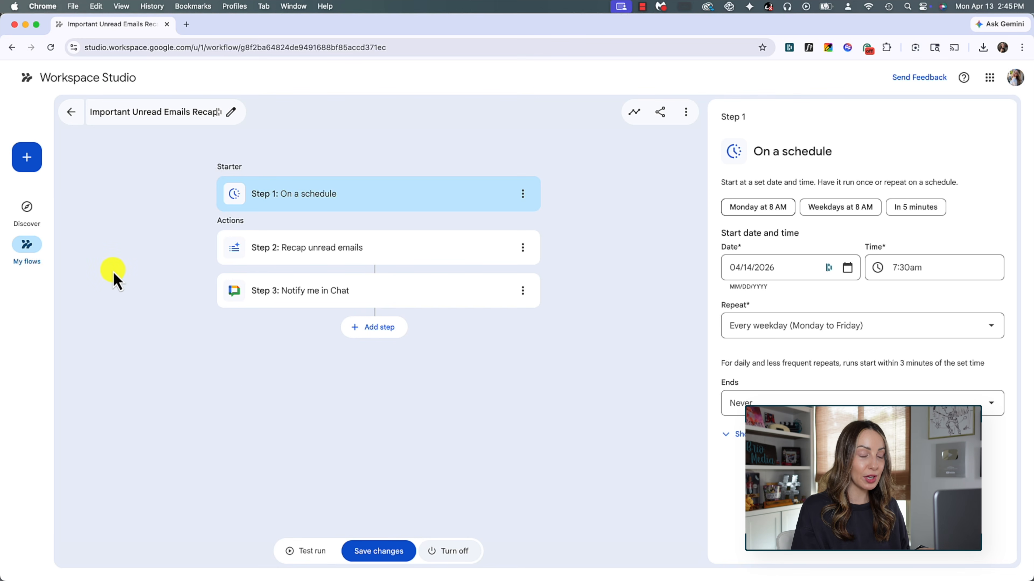
Browse the Discover page templates and open Get news headlines summarized daily under Everyday essentials.
left_click(27, 210)
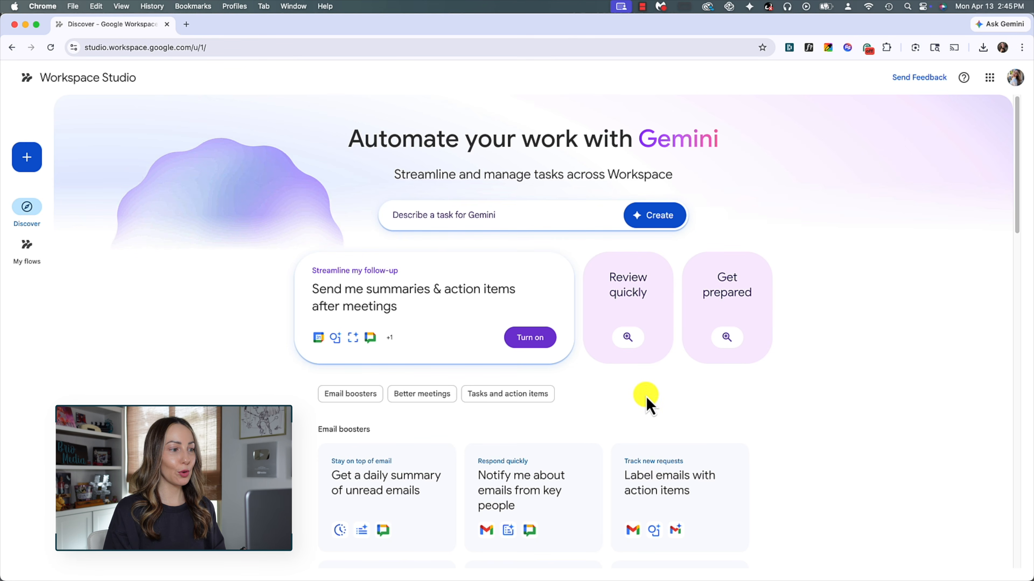
mouse_move(646, 290)
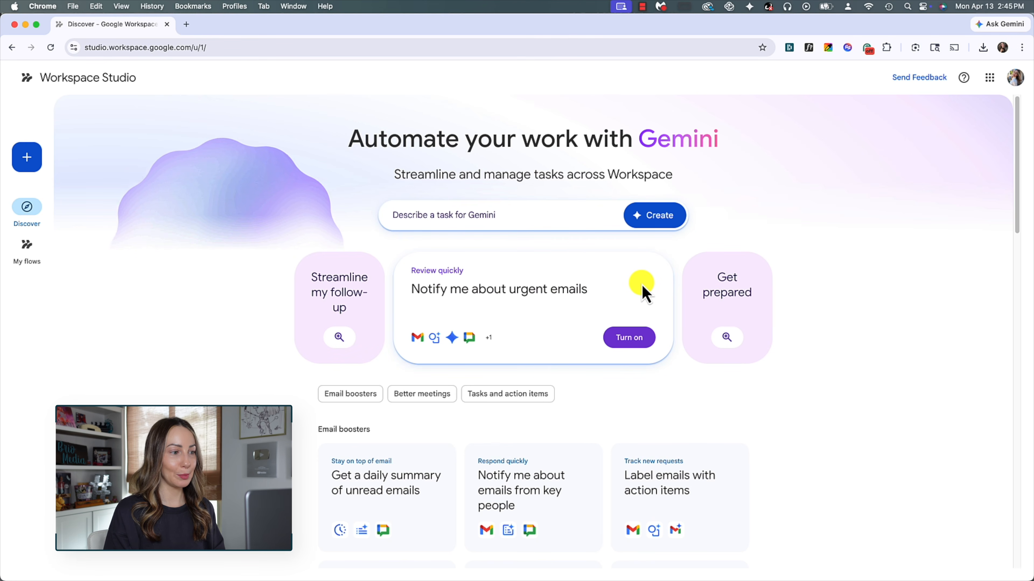
mouse_move(738, 301)
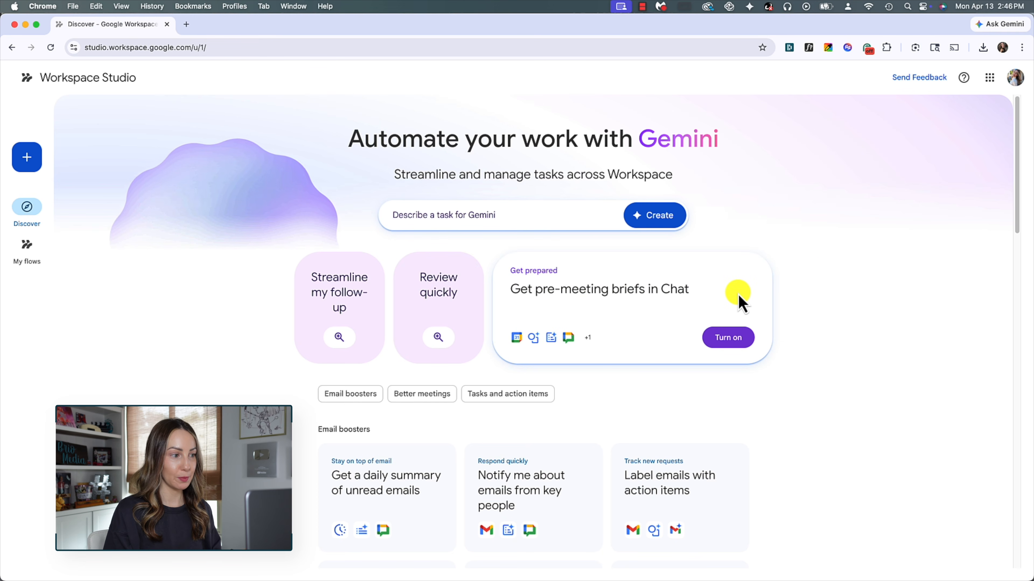
left_click_drag(1018, 111, 1017, 438)
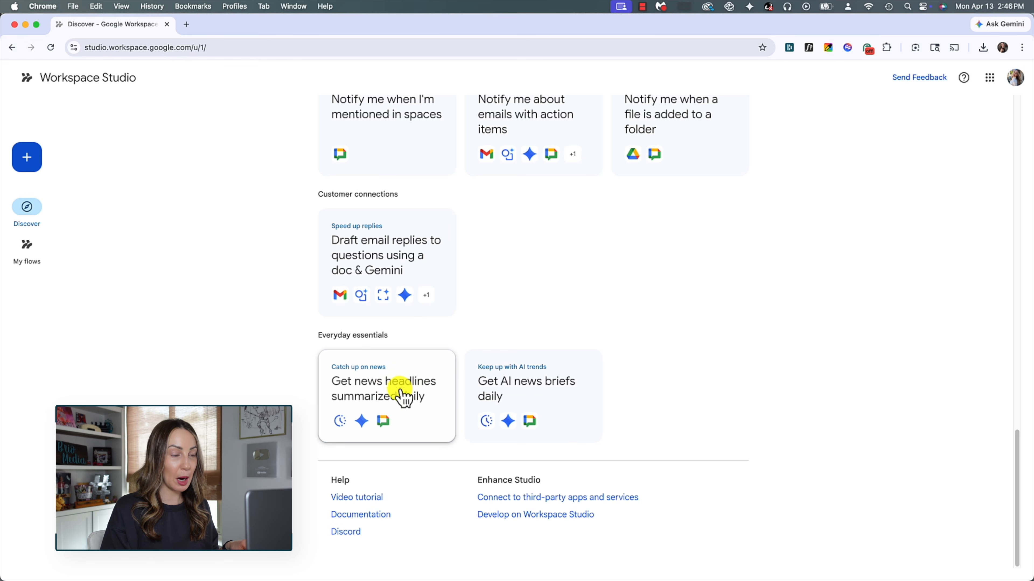
left_click(440, 393)
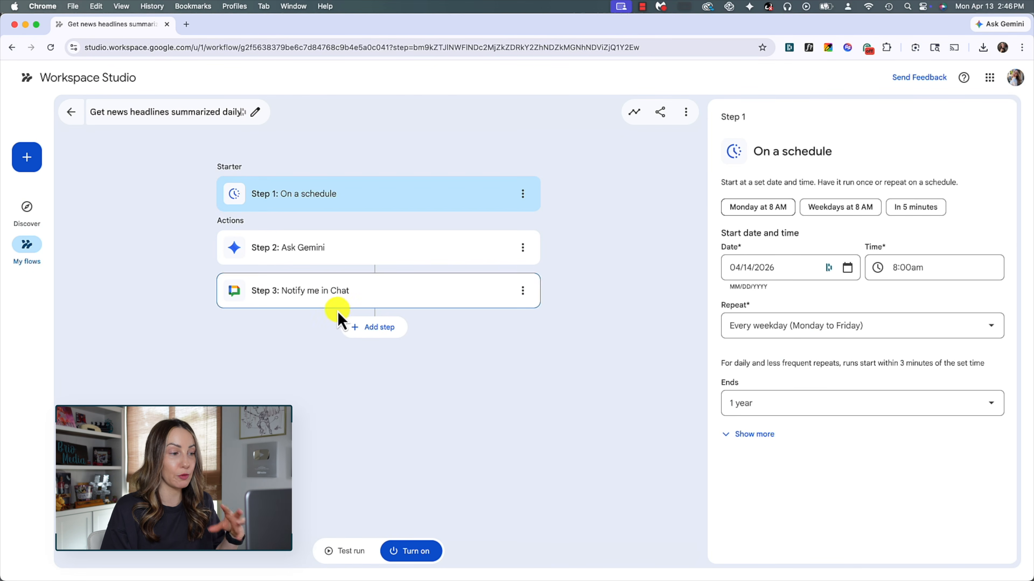
Rename the news flow as Top News Headlines.
left_click(170, 114)
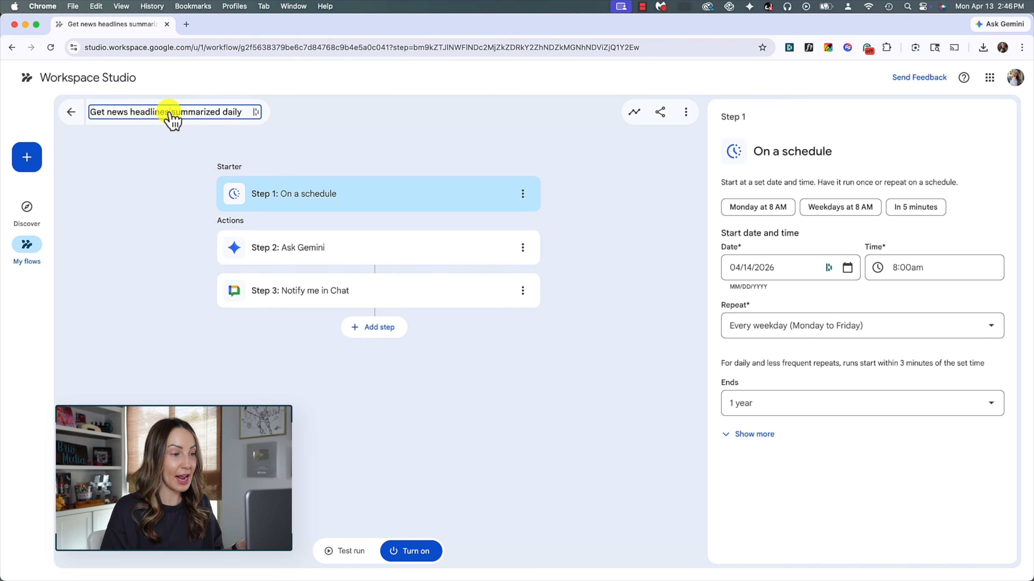
triple_click(170, 115)
type("Top News Headlines")
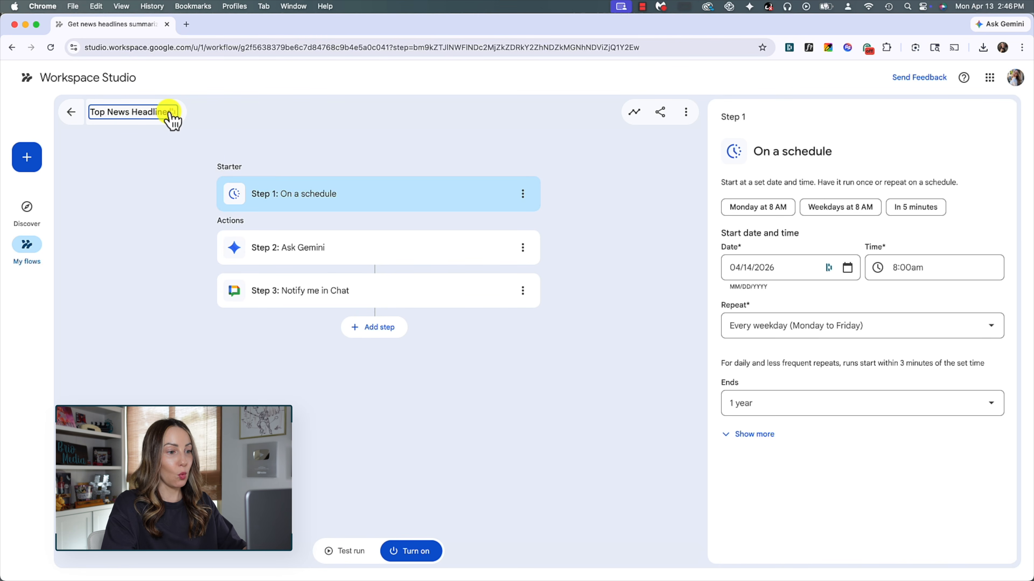
left_click(170, 133)
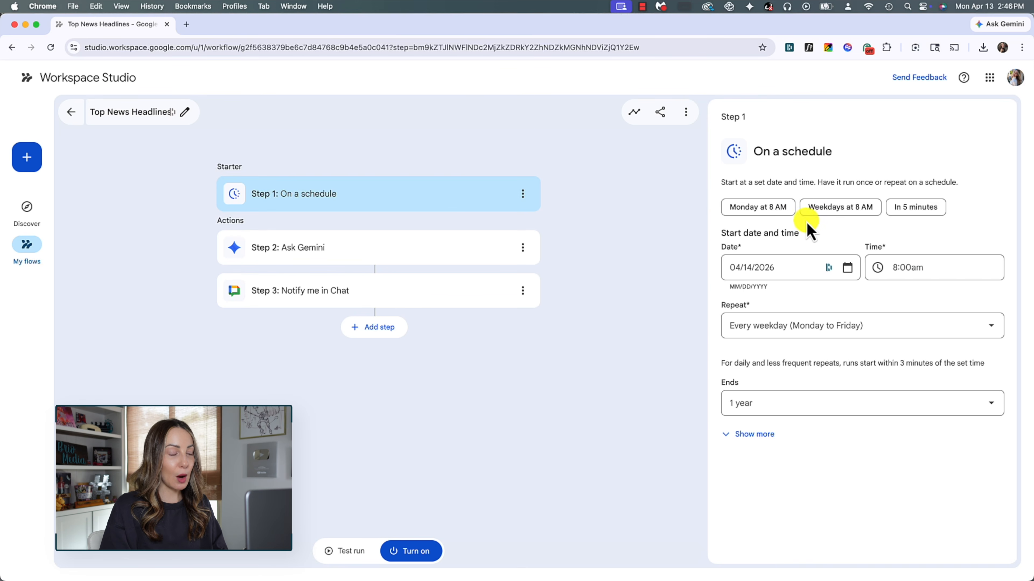
Set the schedule's start time to 7:00am and its end to Never.
left_click(939, 270)
scroll(949, 321, "up", 2)
left_click(949, 299)
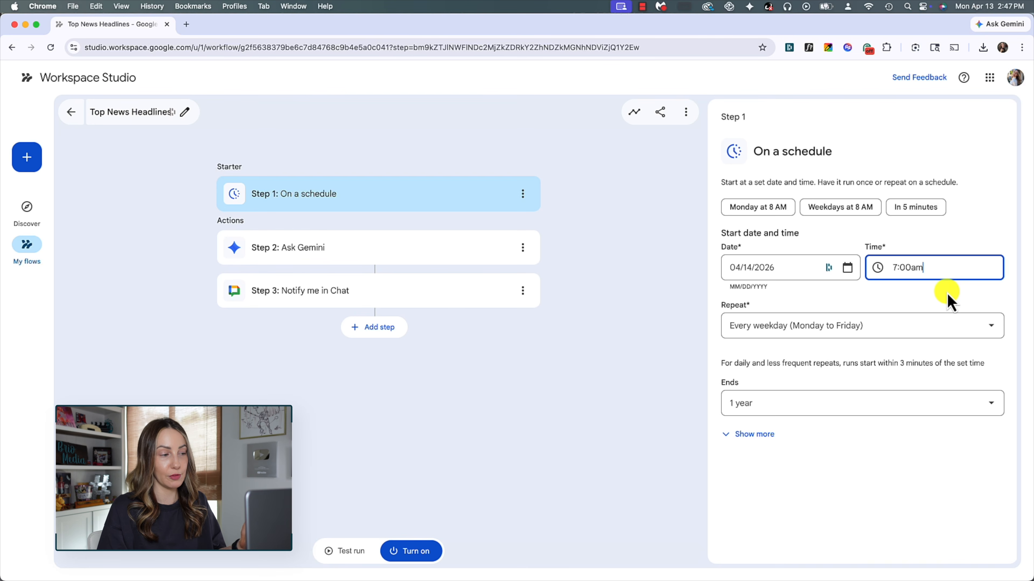
left_click(884, 409)
left_click(887, 417)
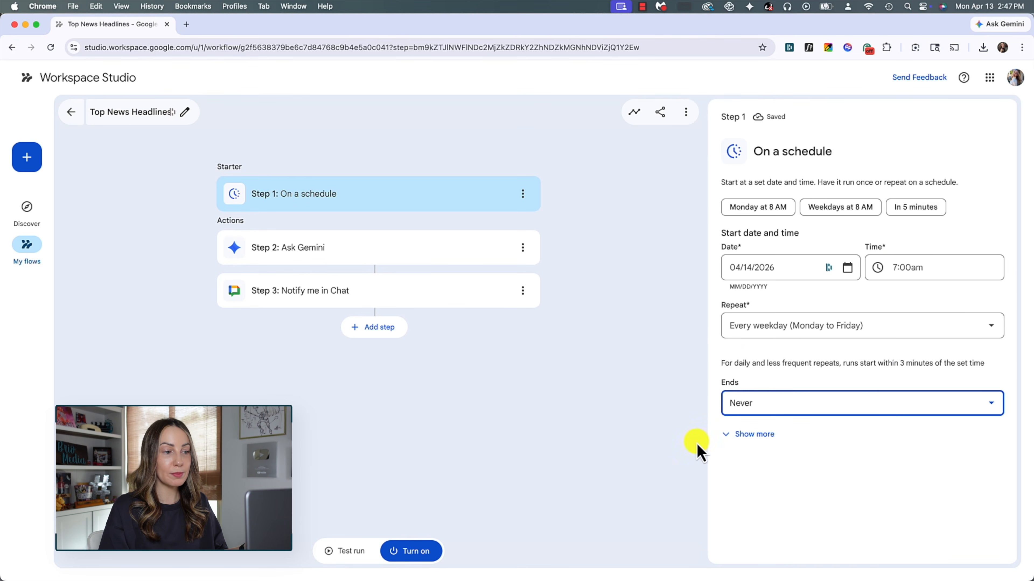
Set the schedule's time zone to (GMT-07:00) Phoenix Time.
left_click(753, 434)
left_click(836, 455)
scroll(829, 415, "down", 4)
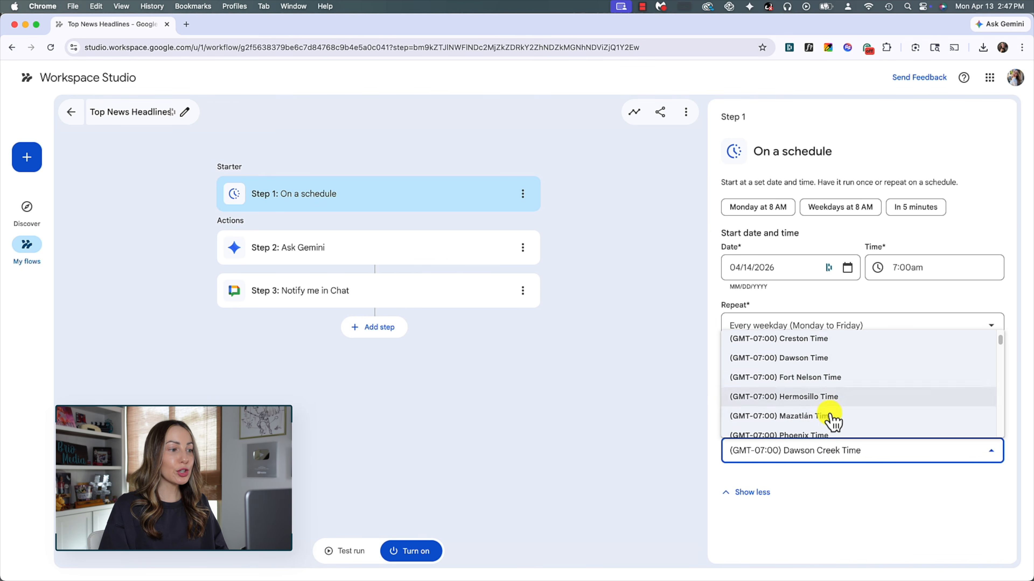
left_click(819, 385)
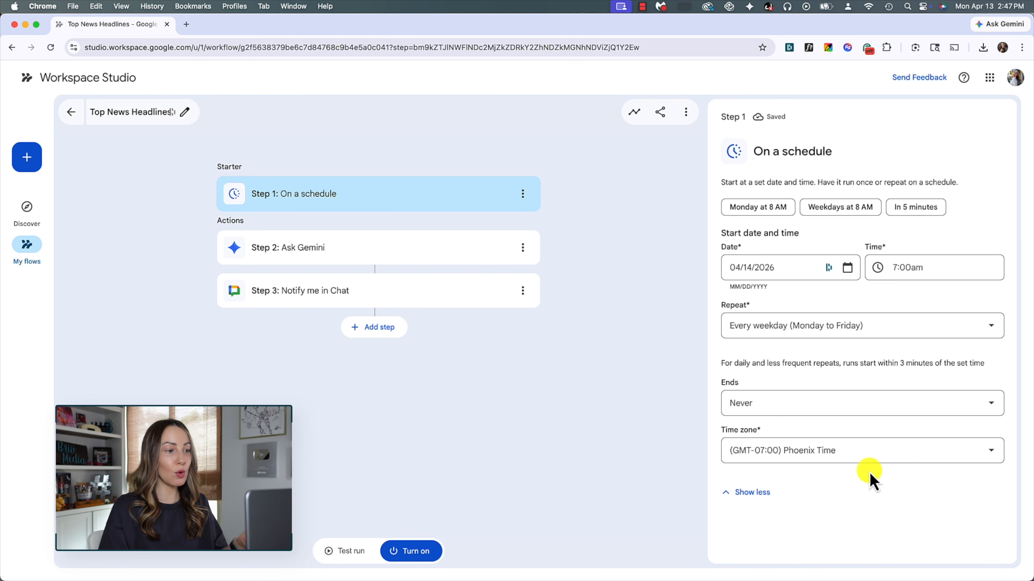
Read through the Ask Gemini prompt and examine the message set in the Notify me in Chat step.
left_click(470, 250)
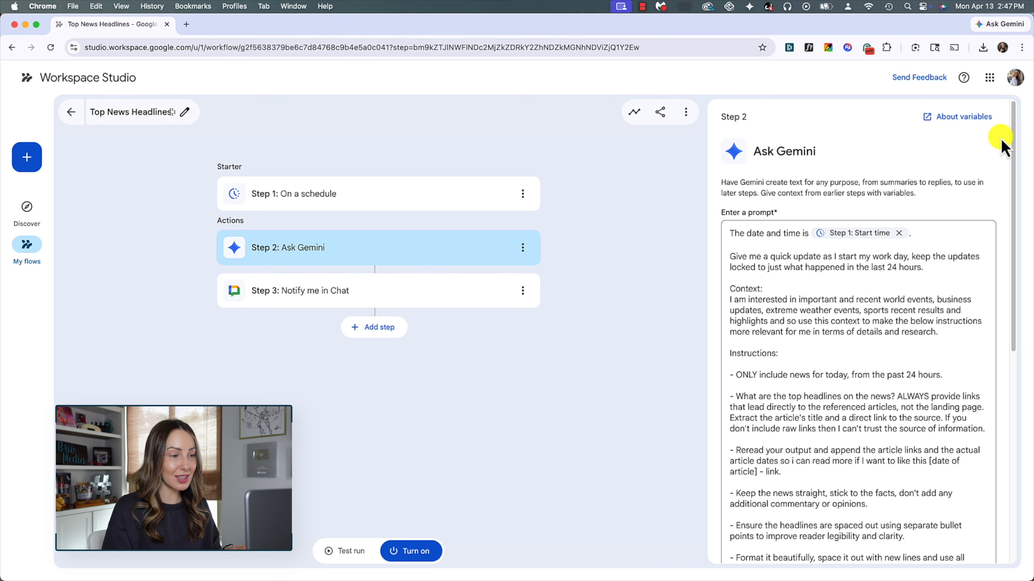
left_click_drag(1015, 141, 1029, 309)
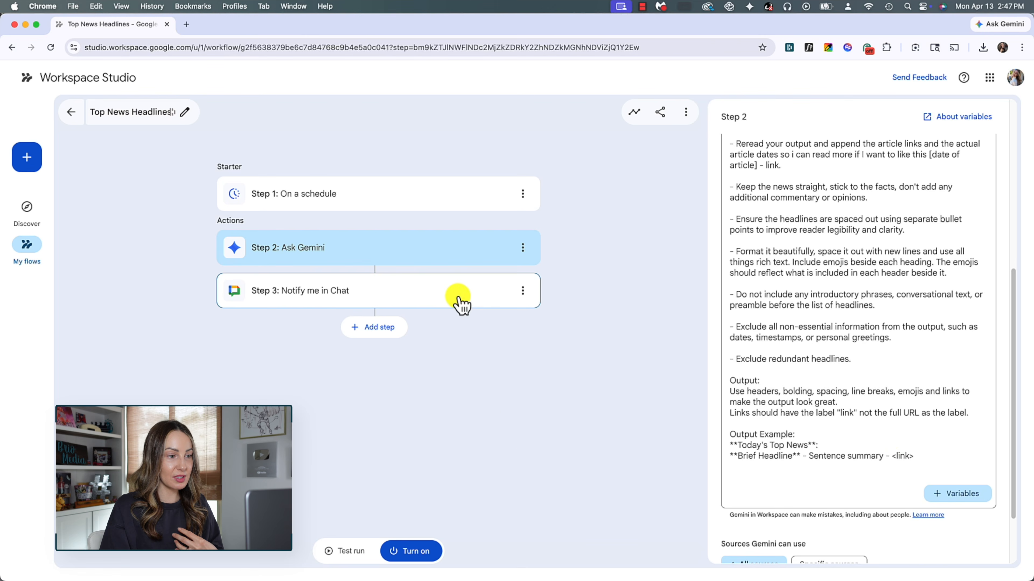
left_click(475, 300)
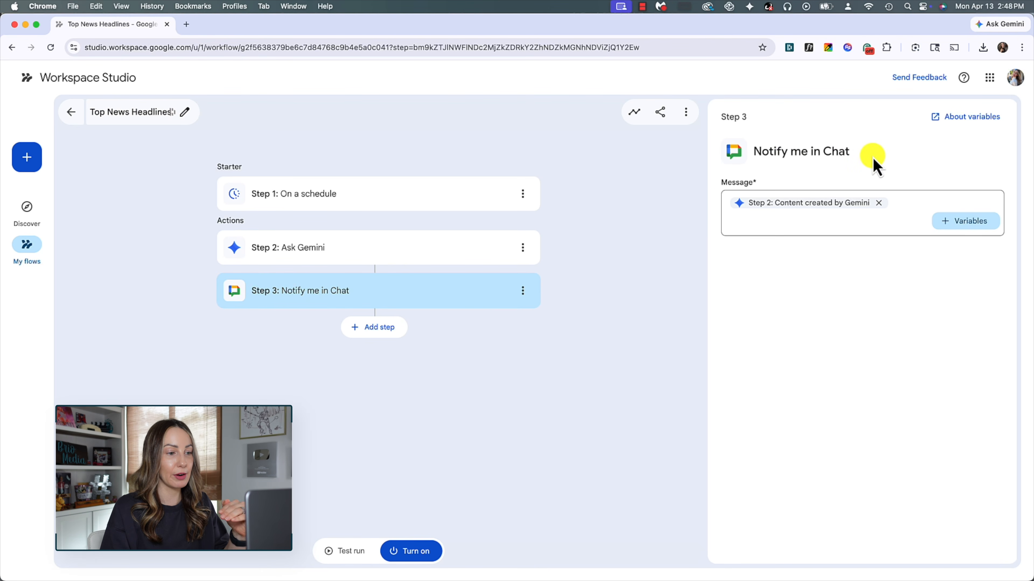
mouse_move(824, 211)
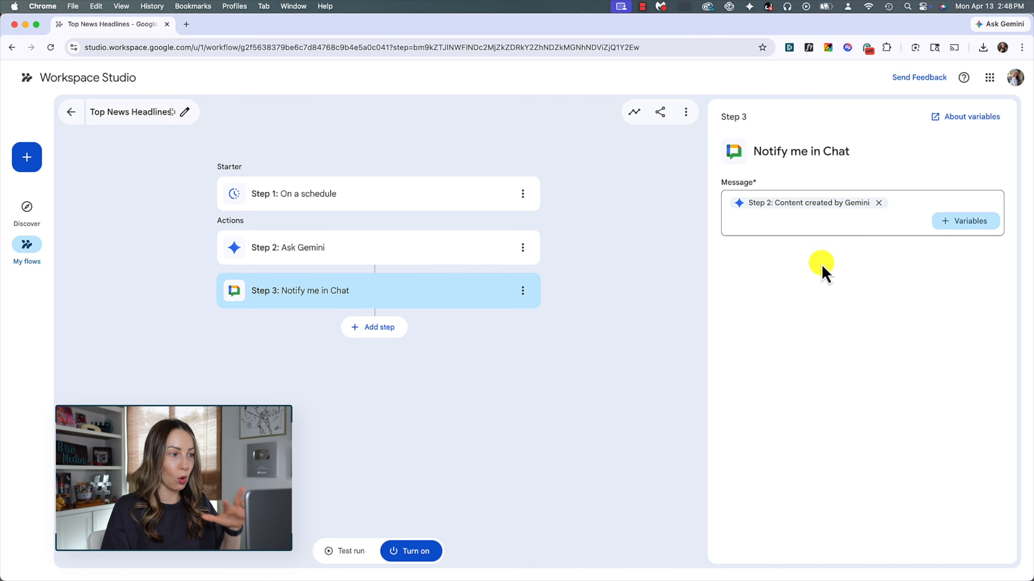
Replace the Notify me in Chat step with a Notify me by email step.
left_click(523, 290)
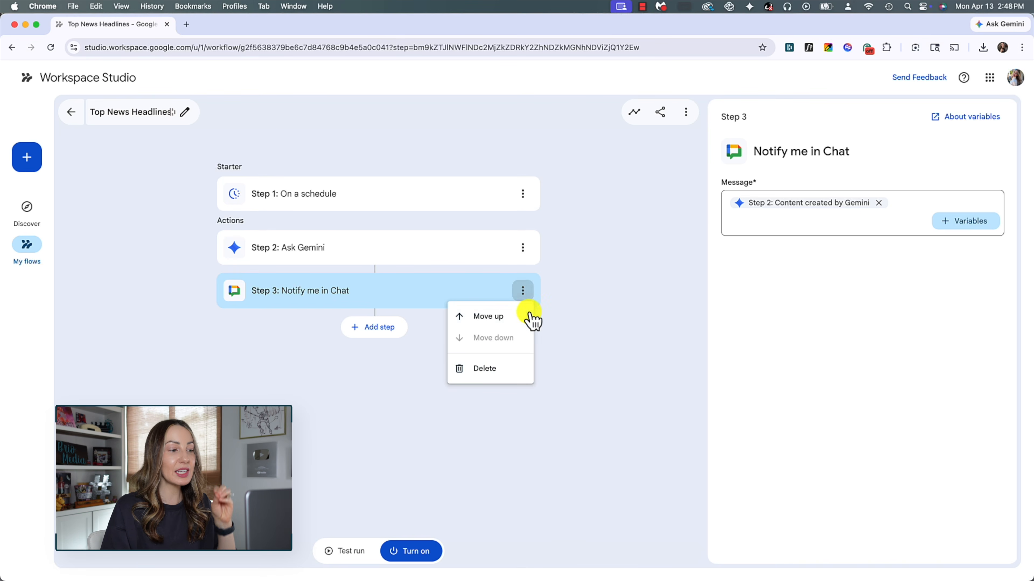
left_click(504, 368)
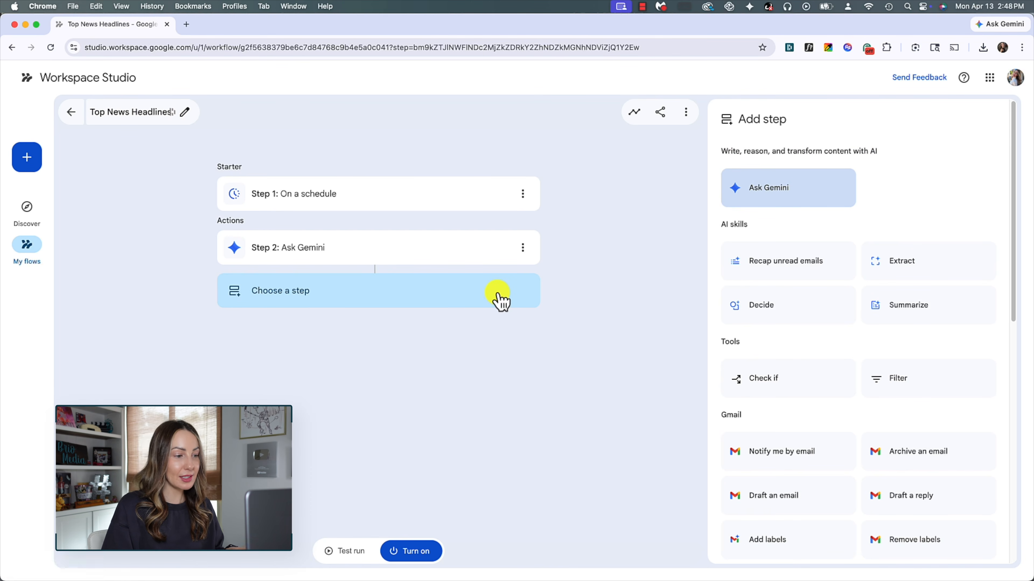
left_click(798, 459)
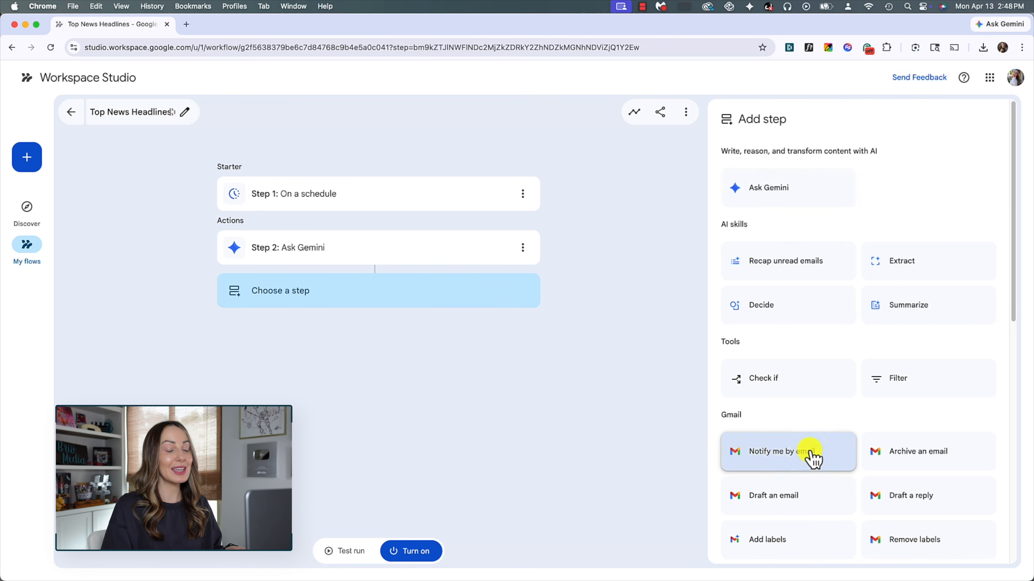
Give the email notification the subject Daily News Headlines and a message with the Step 2 Content created by Gemini variable and YOUR NEWS SUMMARY.
left_click(732, 228)
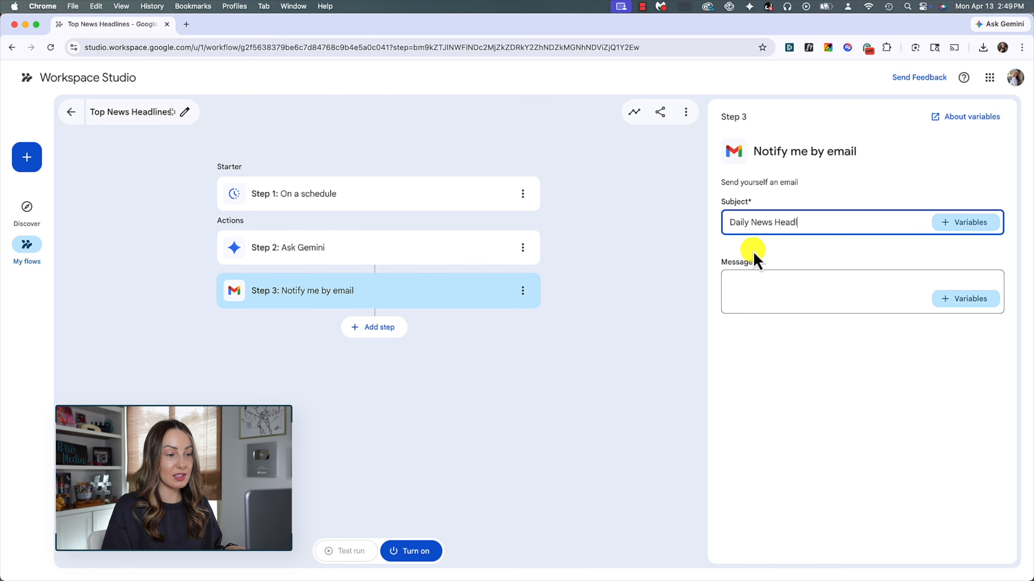
left_click(753, 287)
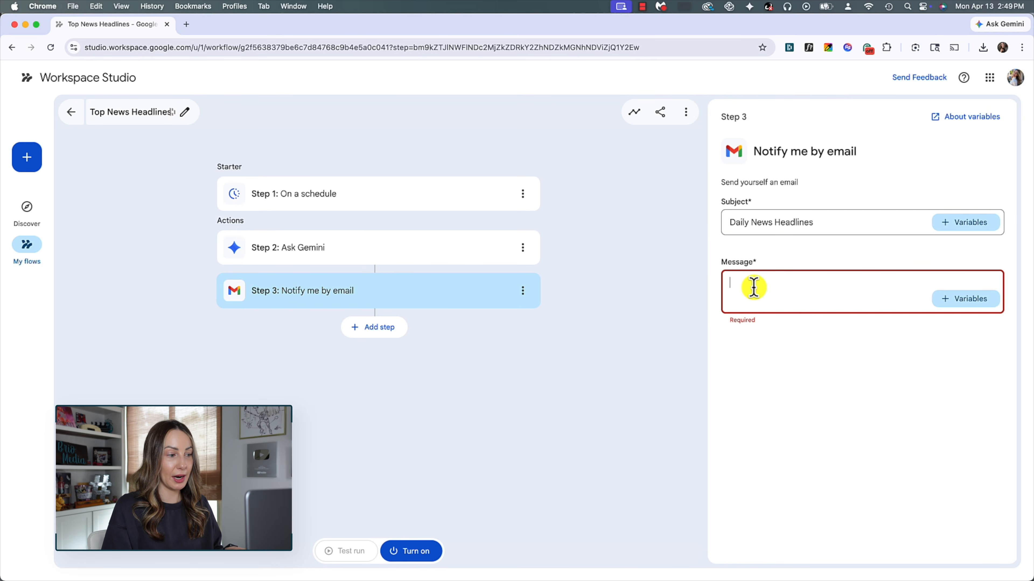
left_click(963, 299)
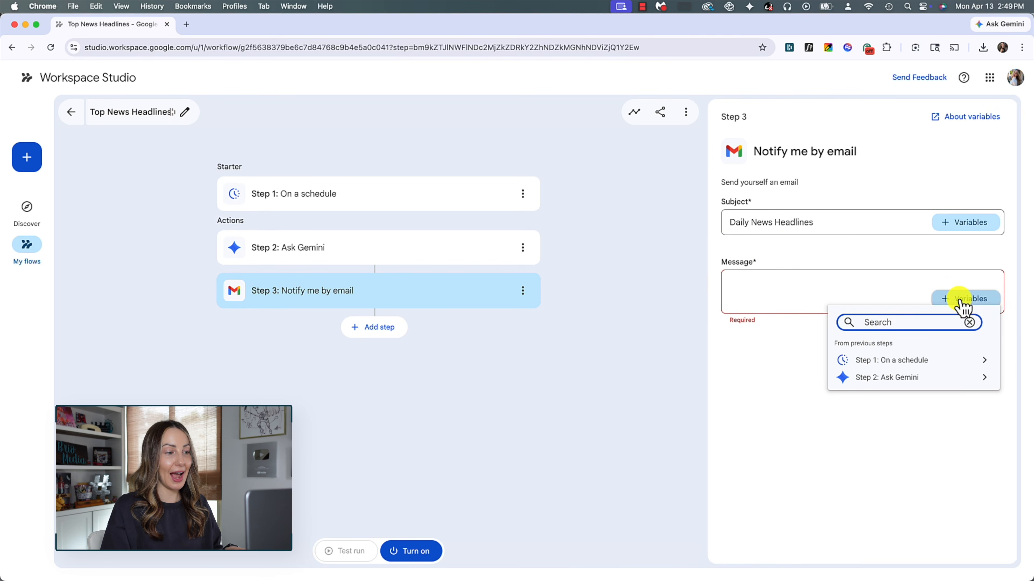
left_click(981, 380)
left_click(728, 286)
left_click(912, 282)
type("YOUR NEWS SU")
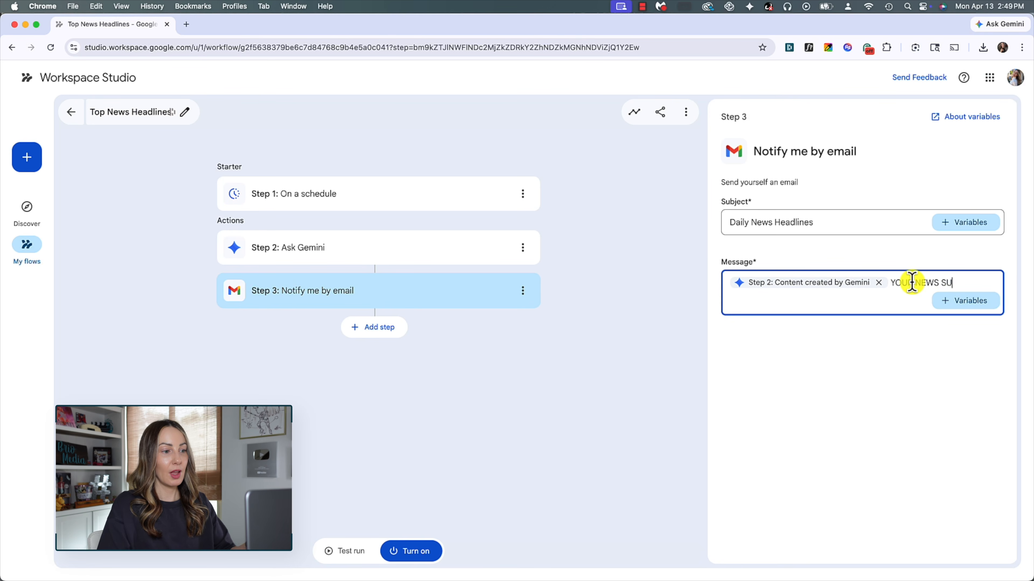
type("MMARY")
left_click(890, 342)
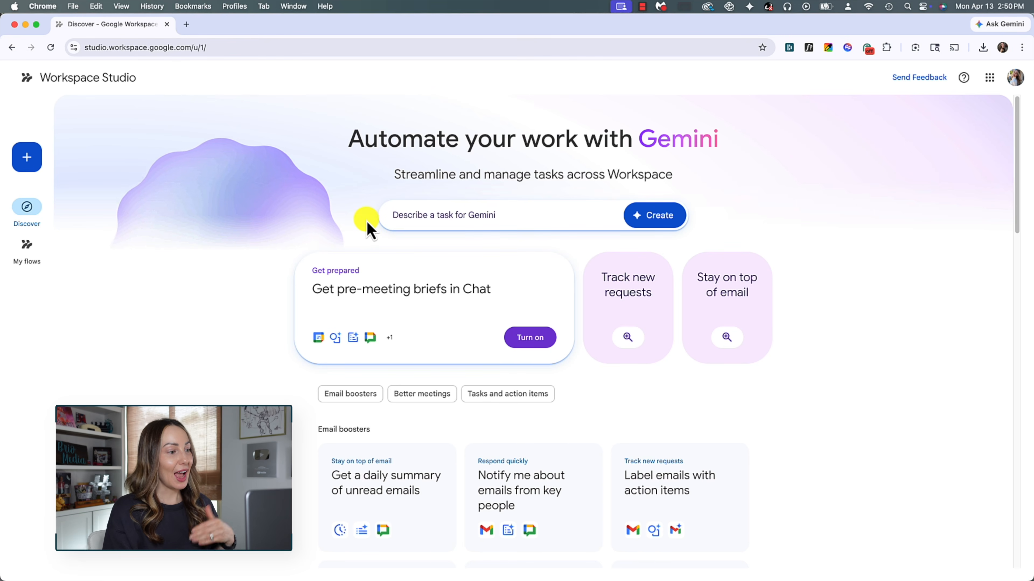
Have Gemini create a flow from "Extract invoice information from my incoming emails and create a Sheet to track the information." and name it Invoice Tracking.
left_click(405, 220)
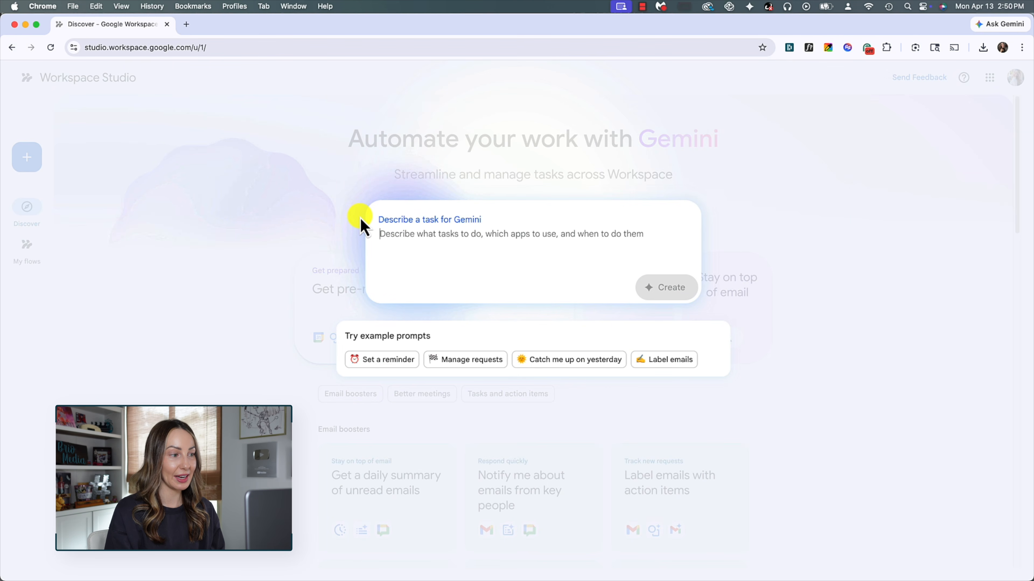
type("Extract invoice information from my incoming emails and create a Sheet to track the information.")
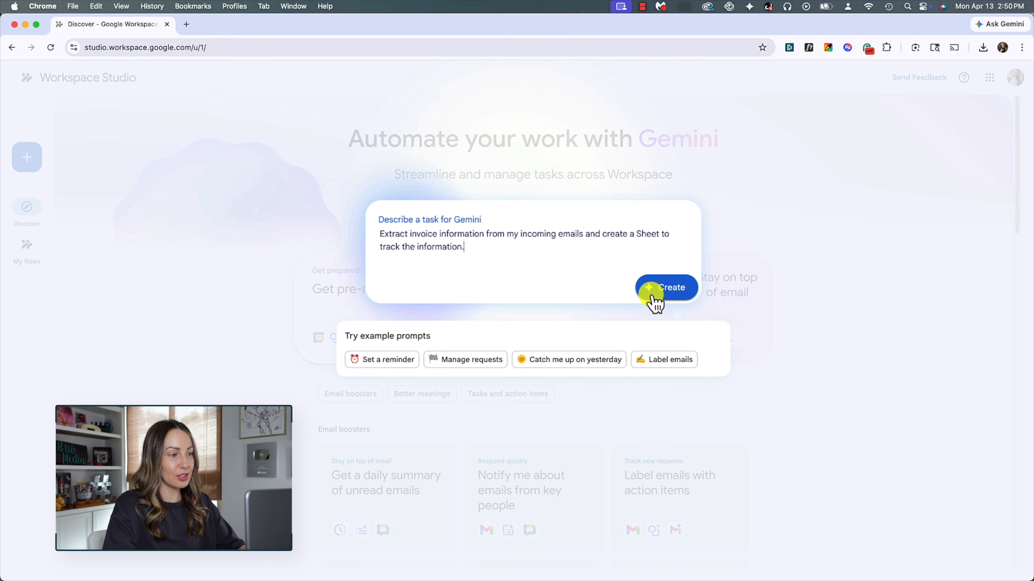
left_click(676, 293)
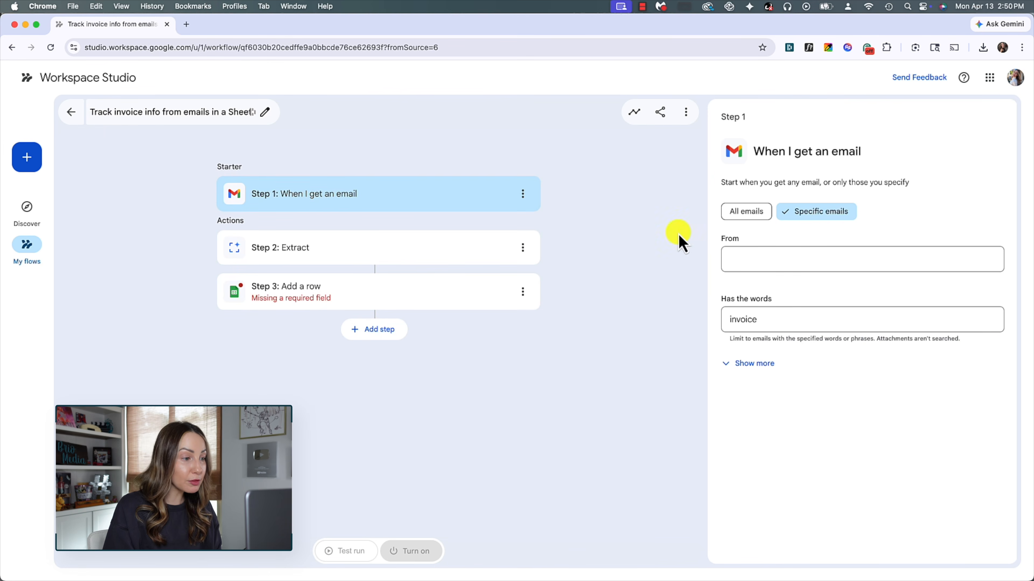
left_click(128, 116)
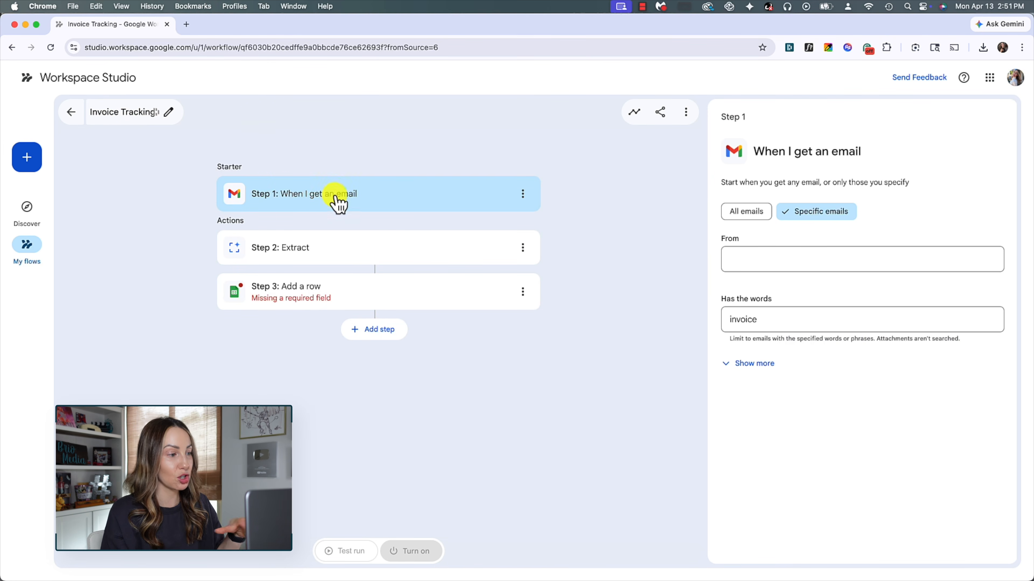
Set the Add a row step to use the Invoices 2026 spreadsheet's 2026 Brio Income Totals sheet, adding rows after the last data row.
left_click(468, 293)
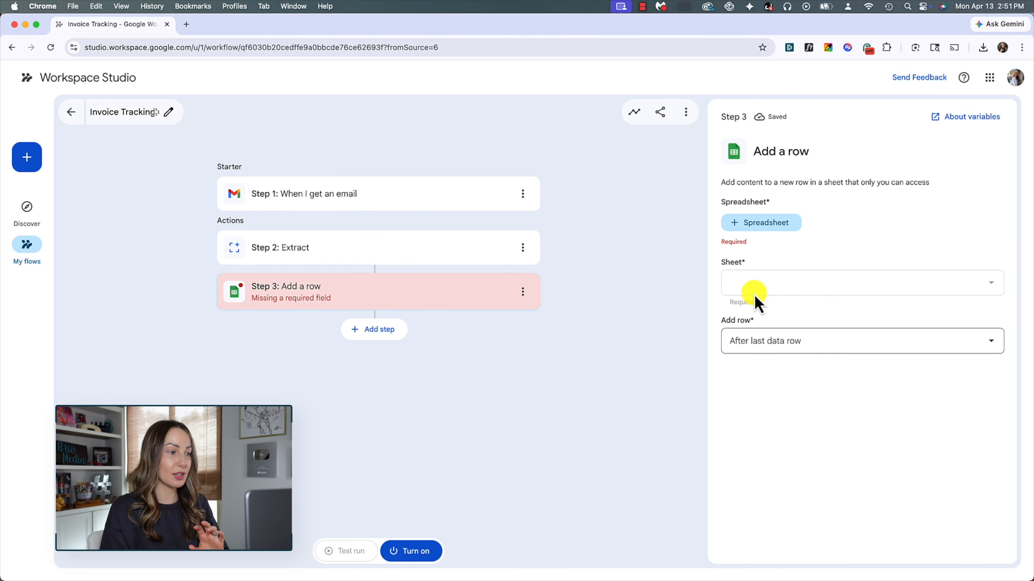
left_click(761, 228)
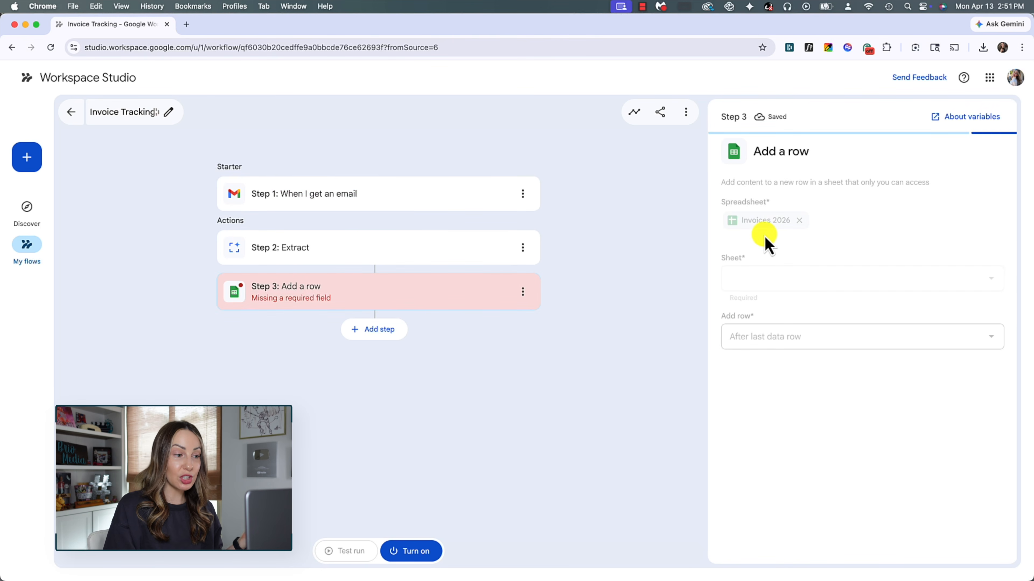
left_click(887, 298)
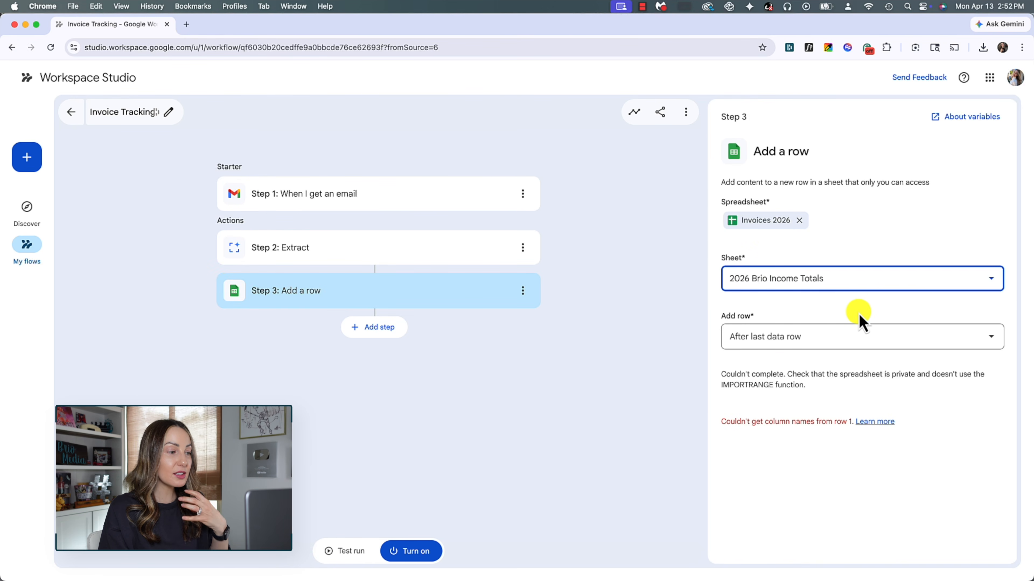
left_click(824, 337)
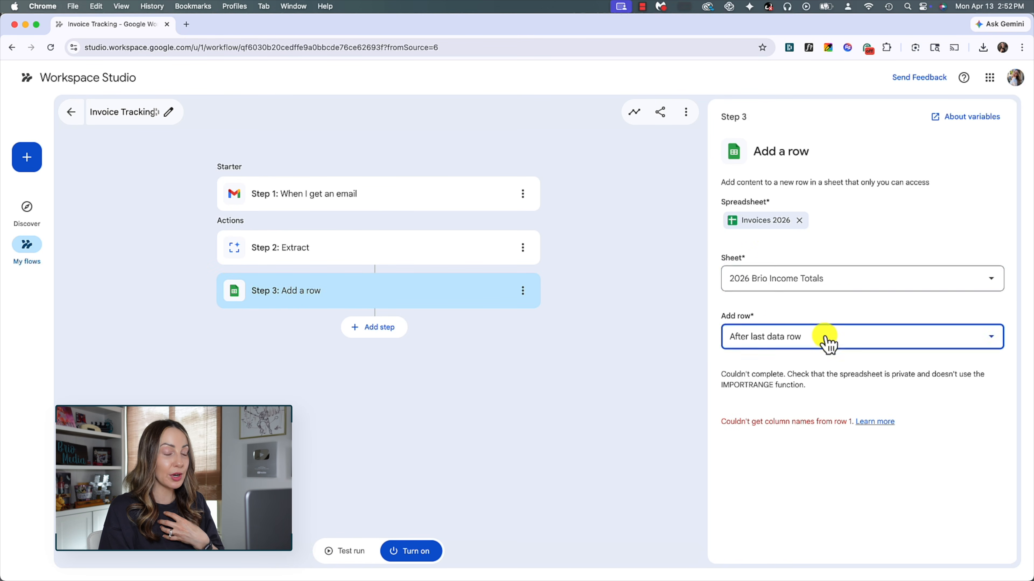
left_click(814, 365)
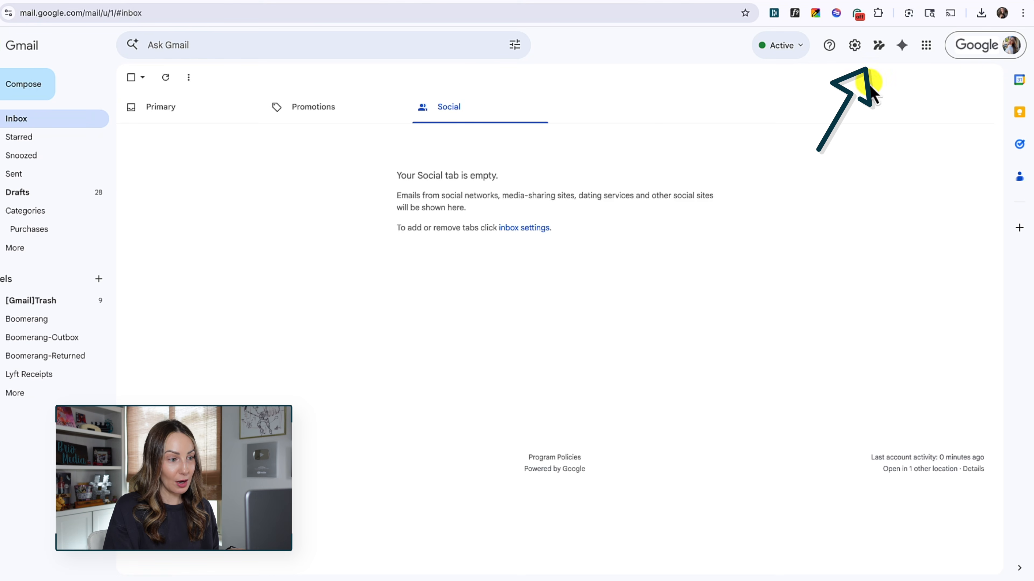
Open Studio within Gmail and look over the existing flows and the suggested templates.
left_click(878, 45)
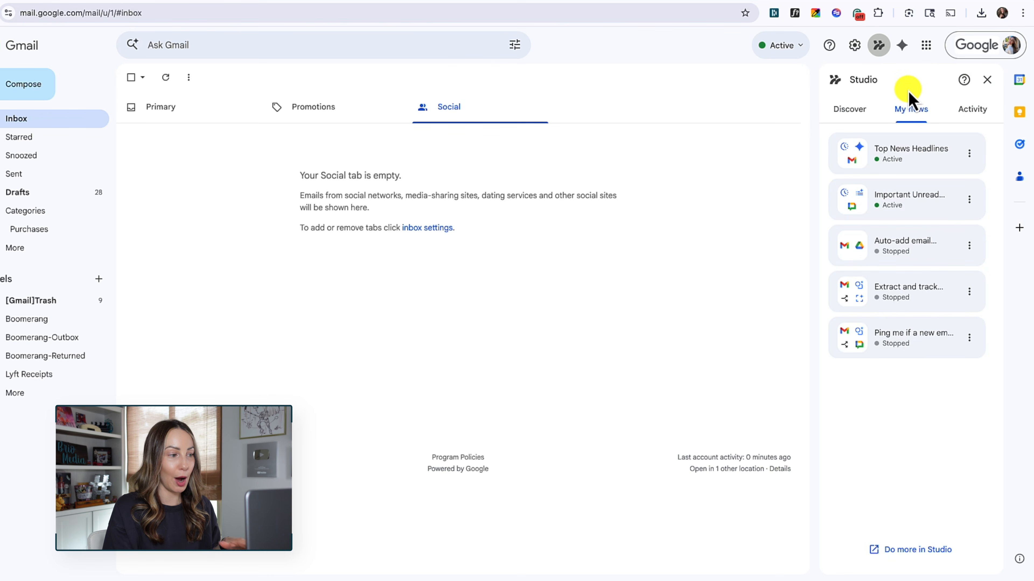
left_click(852, 108)
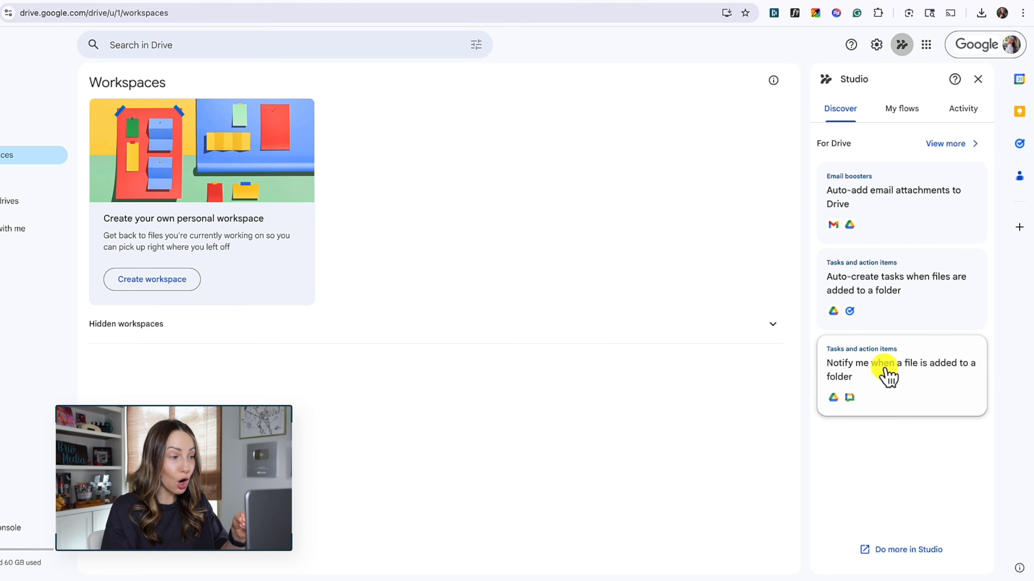
In Drive, preview the Notify me when a file is added to a folder template and check the flow activity.
left_click(888, 377)
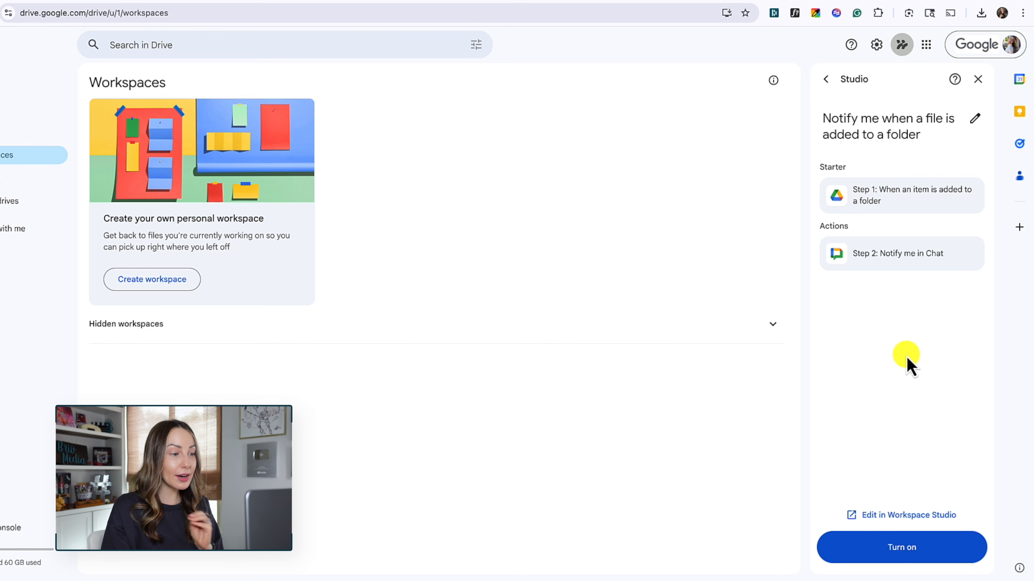
left_click(826, 80)
left_click(962, 116)
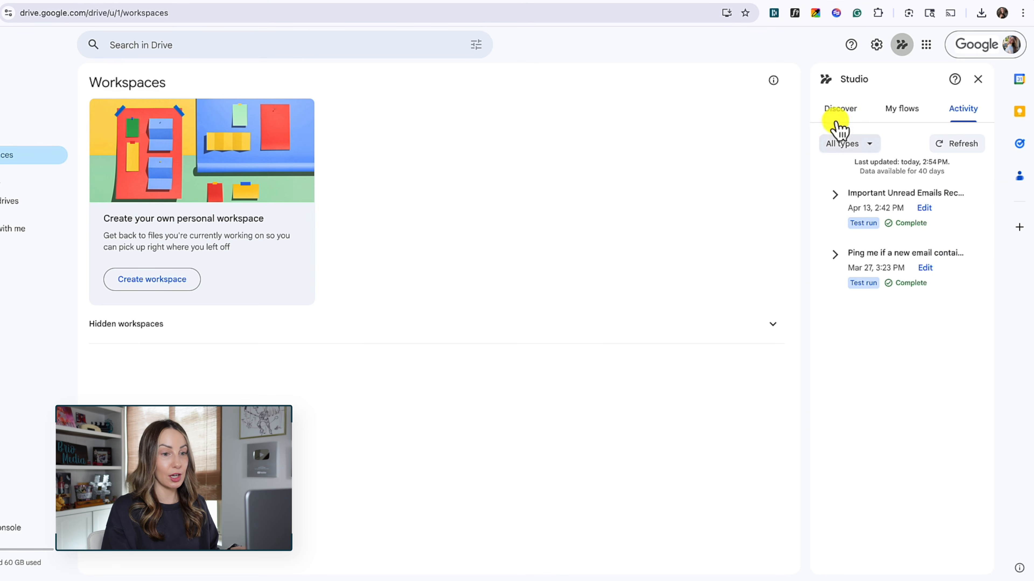
left_click(842, 114)
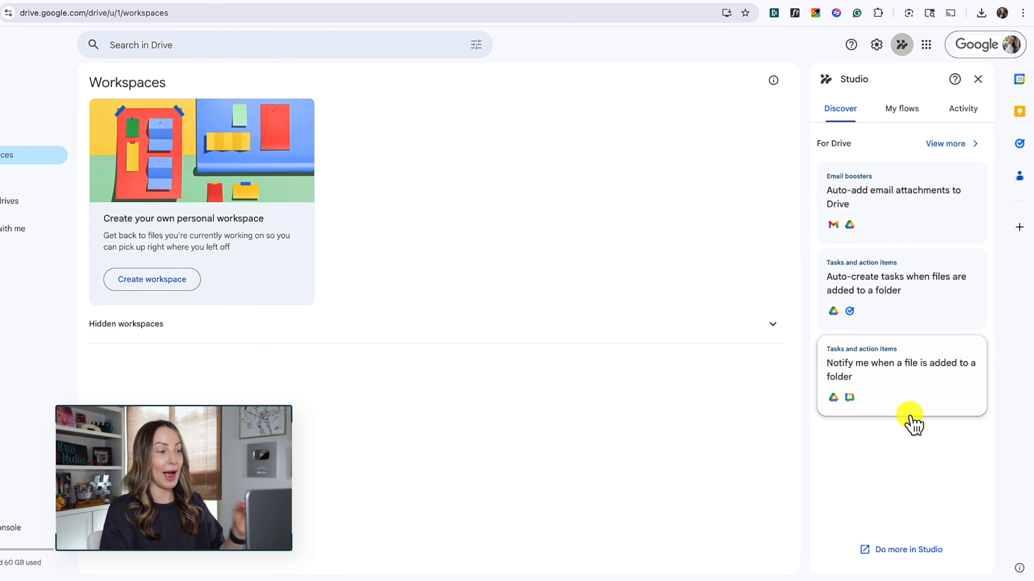